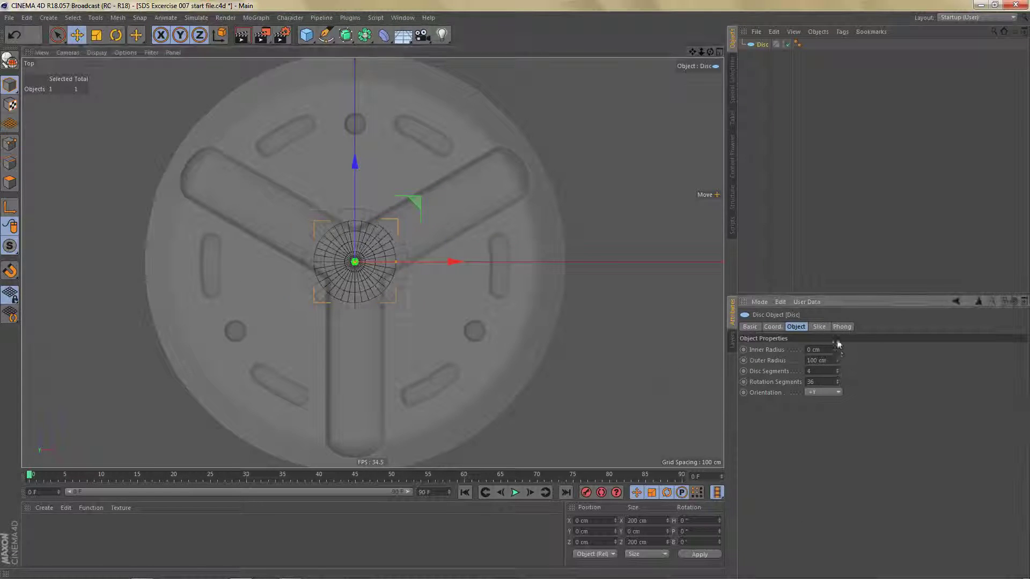
Set the new disc's outer radius to 510 cm, keeping the 75 cm inner radius and 48 rotation segments
{"action": "left_click_drag", "start_coordinate": [840, 358], "coordinate": [840, 348]}
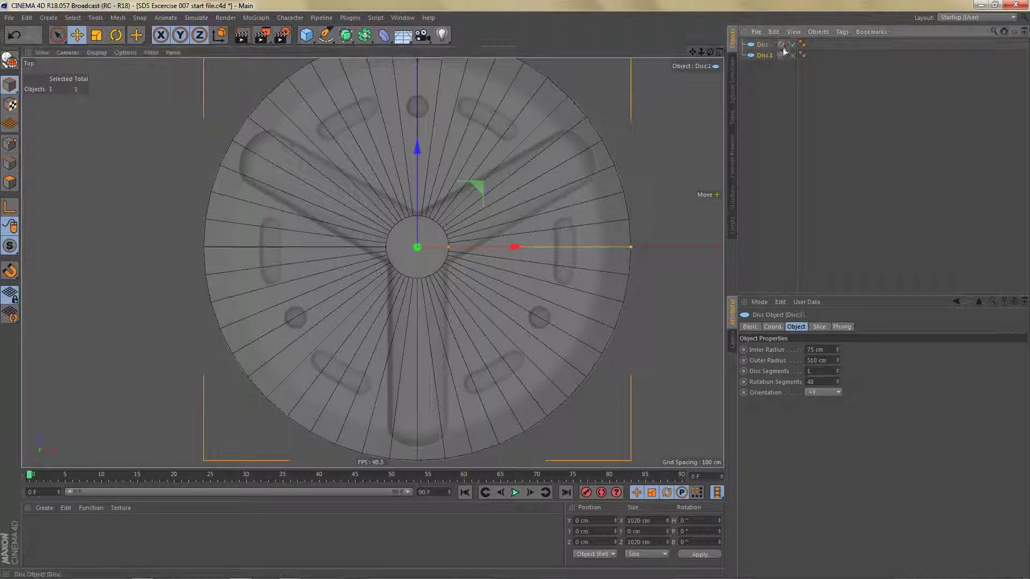
Cut a new concentric edge ring across the radial edges near the rim
{"action": "key", "text": "k"}
{"action": "key", "text": "l"}
{"action": "scroll", "coordinate": [515, 290], "scroll_direction": "up", "scroll_amount": 5}
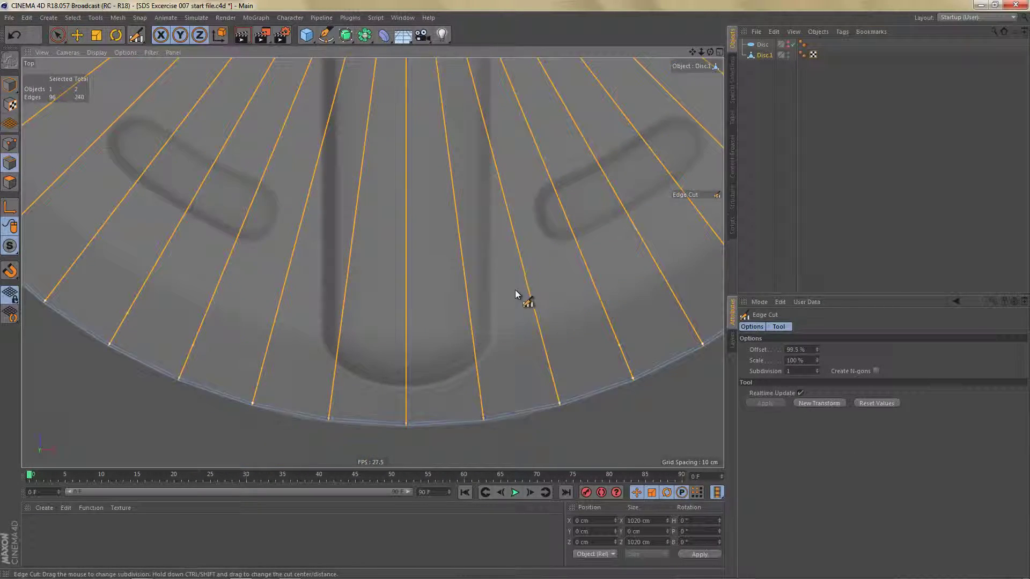
{"action": "left_click", "coordinate": [516, 294]}
{"action": "scroll", "coordinate": [453, 306], "scroll_direction": "down", "scroll_amount": 3}
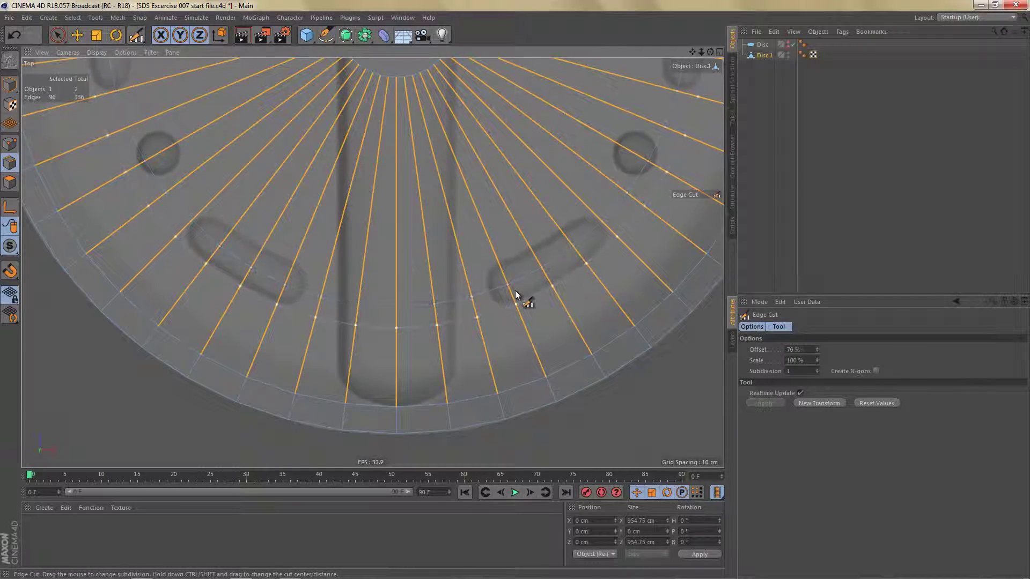
Ring-select the inner radial edges and cut a second concentric ring at 70%
{"action": "key", "text": "u"}
{"action": "key", "text": "b"}
{"action": "left_click", "coordinate": [437, 276]}
{"action": "key", "text": "k"}
{"action": "key", "text": "l"}
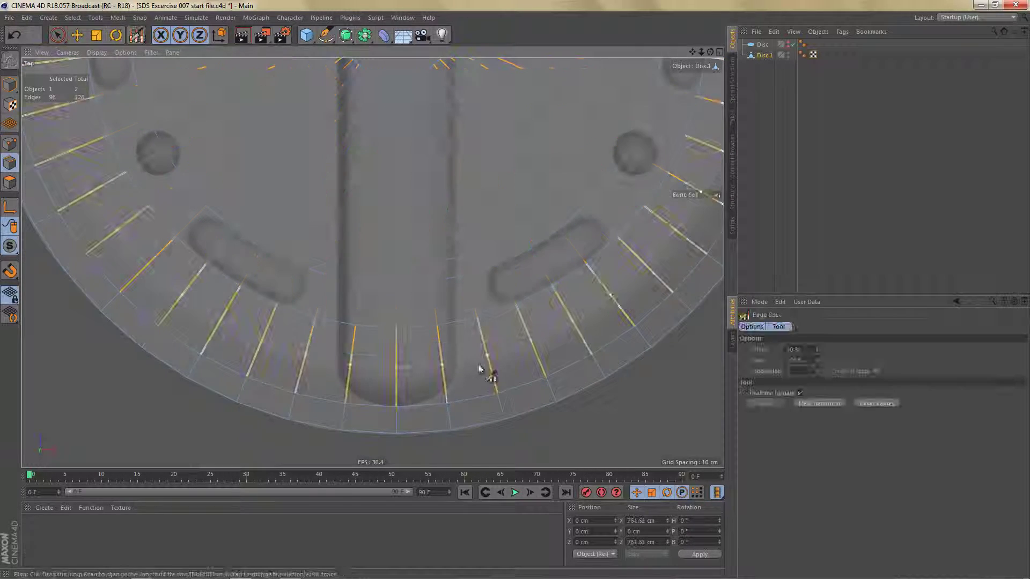
{"action": "left_click", "coordinate": [515, 294]}
{"action": "scroll", "coordinate": [433, 310], "scroll_direction": "down", "scroll_amount": 3}
{"action": "key", "text": "u"}
{"action": "key", "text": "b"}
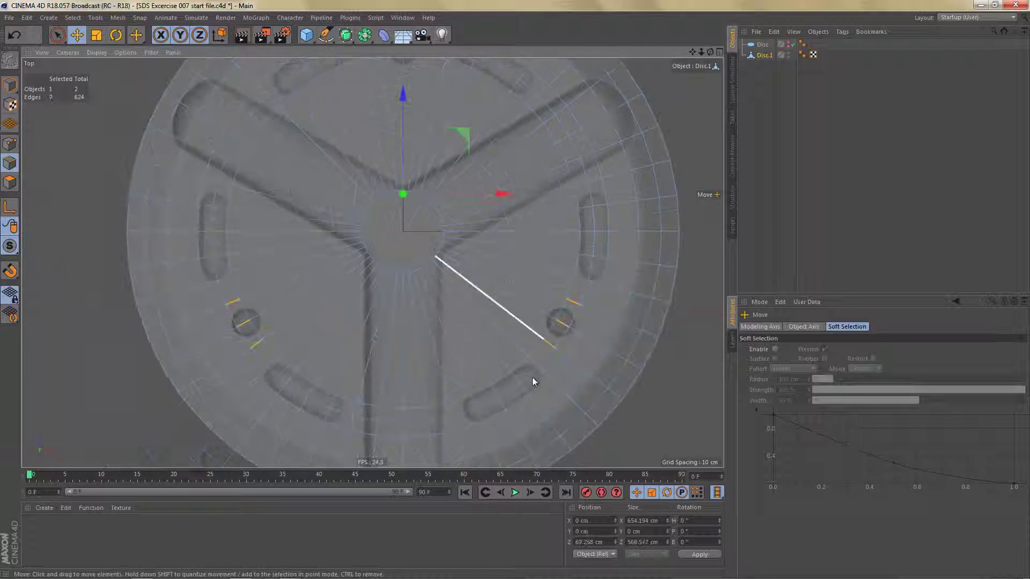
{"action": "key", "text": "t"}
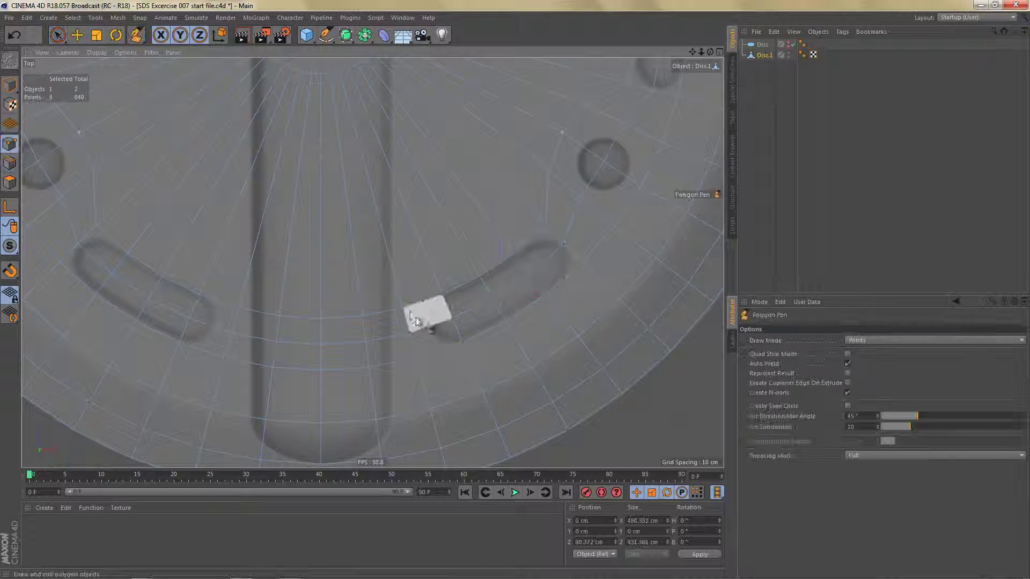
Line up the disc's points around the central hub and one arm groove with the reference slots
{"action": "scroll", "coordinate": [535, 242], "scroll_direction": "up", "scroll_amount": 3}
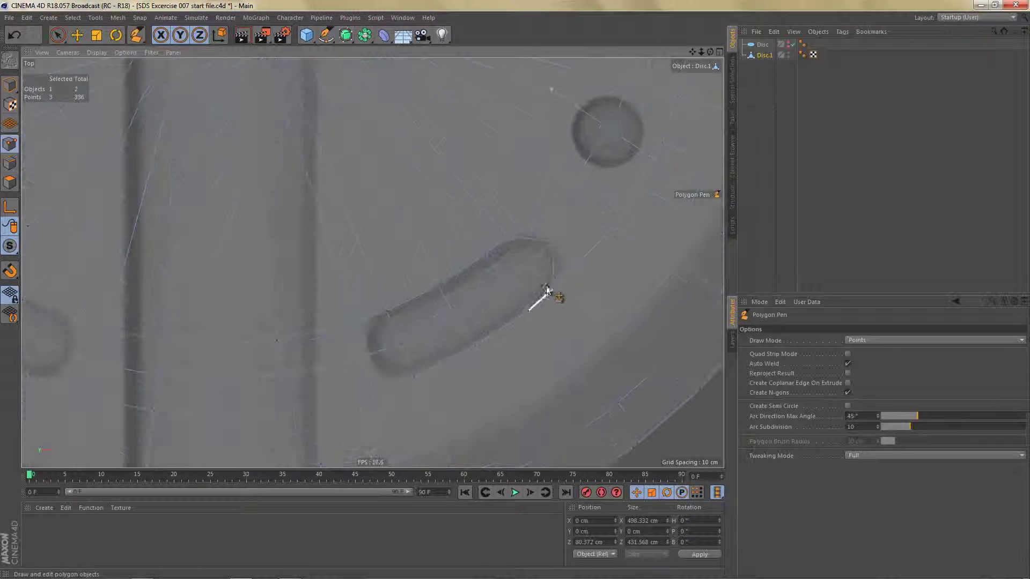
{"action": "key", "text": "space"}
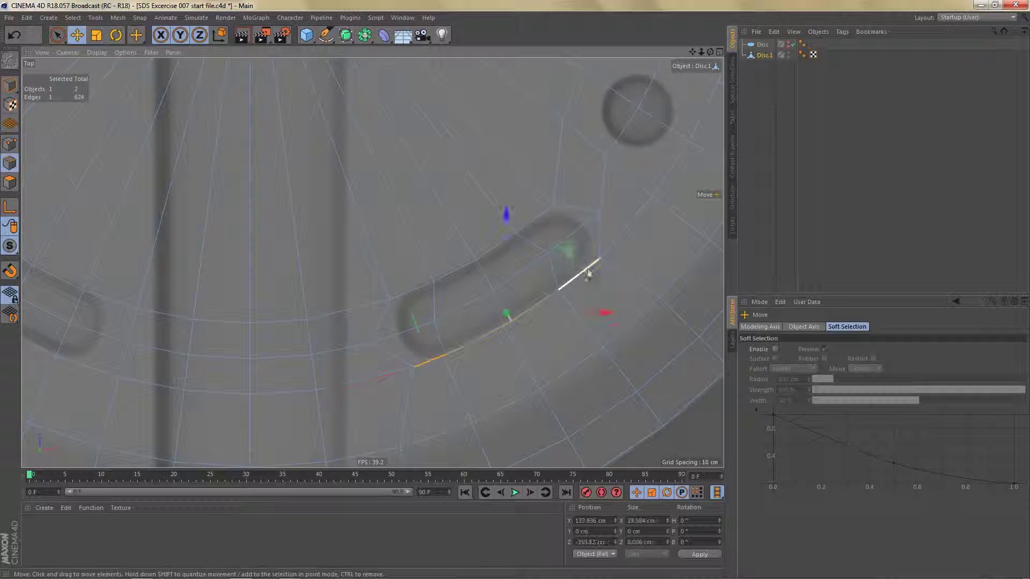
{"action": "left_click", "coordinate": [589, 274], "text": "shift"}
{"action": "scroll", "coordinate": [517, 326], "scroll_direction": "down", "scroll_amount": 3}
{"action": "scroll", "coordinate": [539, 310], "scroll_direction": "up", "scroll_amount": 5}
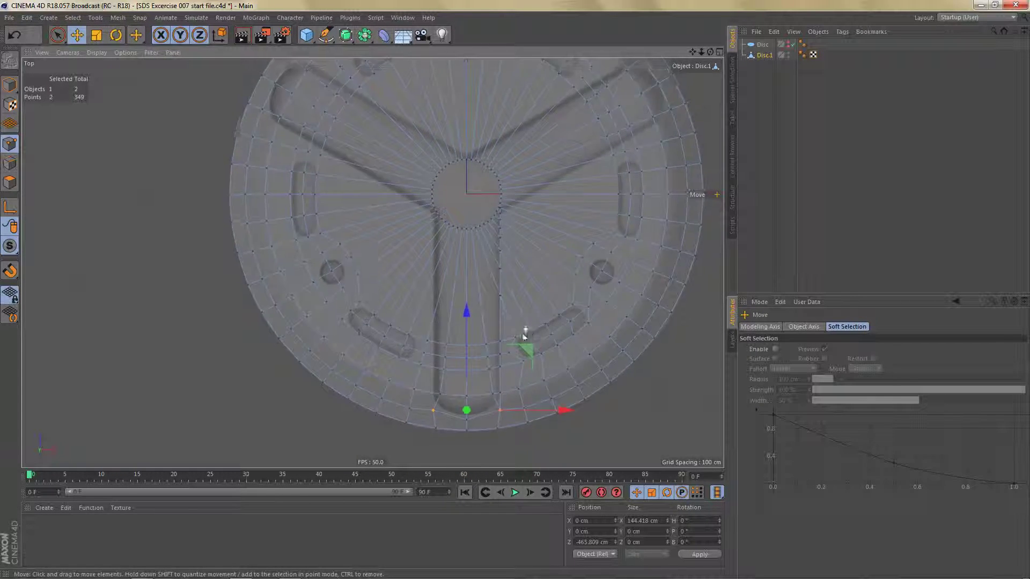
{"action": "scroll", "coordinate": [531, 321], "scroll_direction": "down", "scroll_amount": 2}
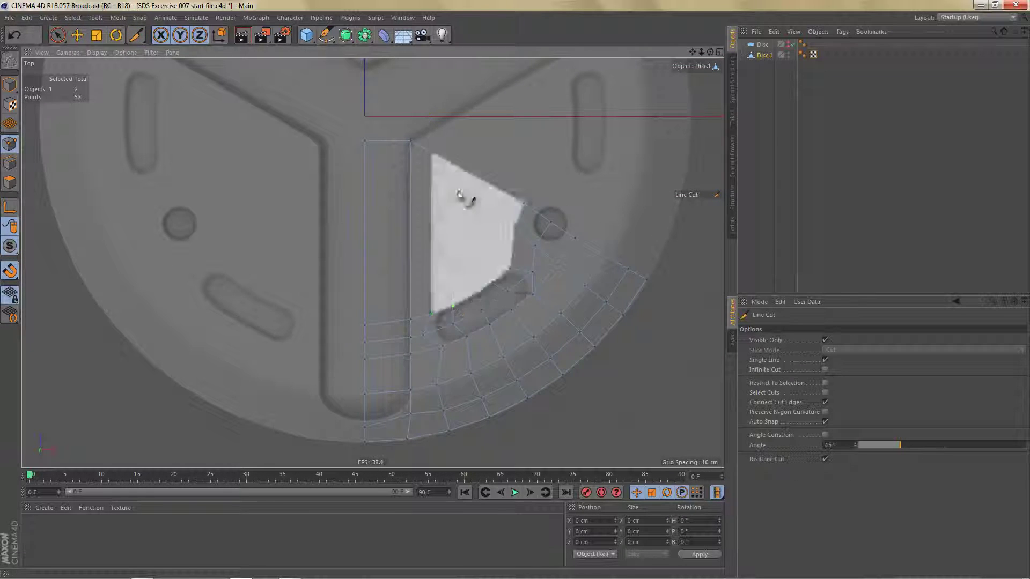
Slice a vertical line cut through the mesh and add an 8-segment cylinder for the Boole
{"action": "left_click_drag", "start_coordinate": [473, 145], "coordinate": [473, 294]}
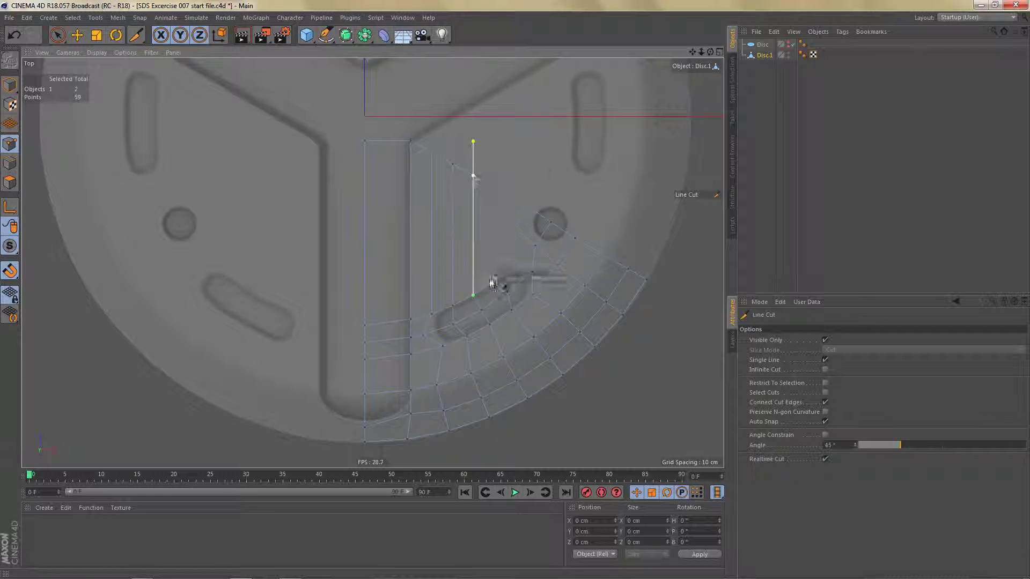
{"action": "key", "text": "space"}
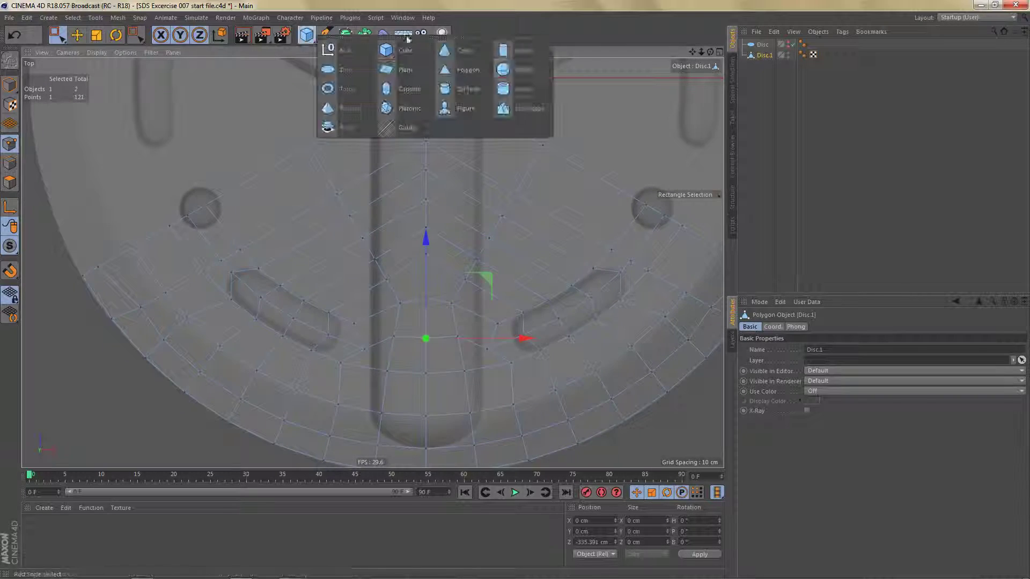
{"action": "left_click_drag", "start_coordinate": [306, 35], "coordinate": [333, 103]}
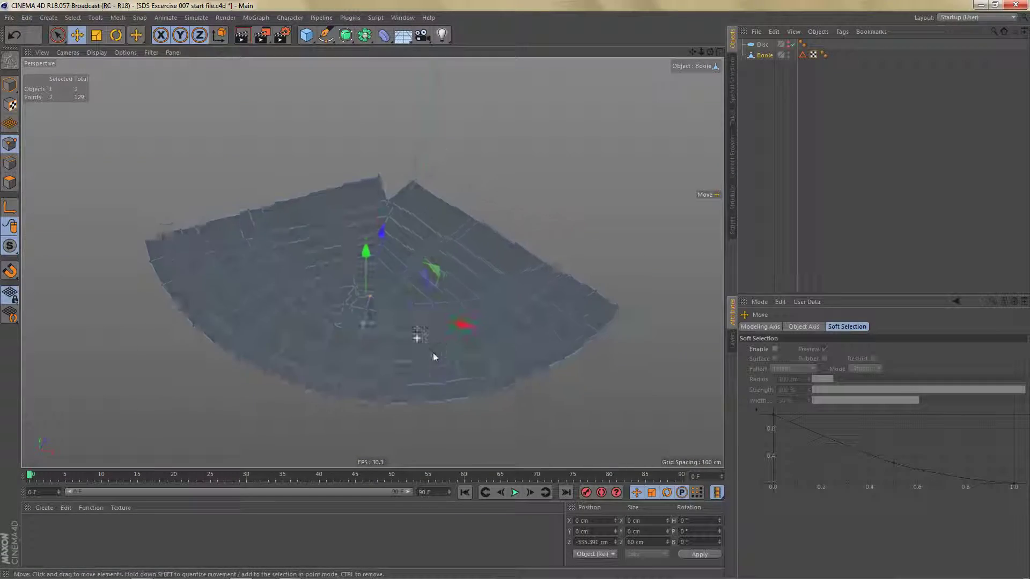
Wrap the Boole wedge in a MoGraph Cloner set to Radial mode with a 0 cm radius
{"action": "left_click", "coordinate": [256, 18]}
{"action": "left_click", "coordinate": [292, 120], "text": "alt"}
{"action": "left_click", "coordinate": [896, 349]}
{"action": "left_click", "coordinate": [794, 365]}
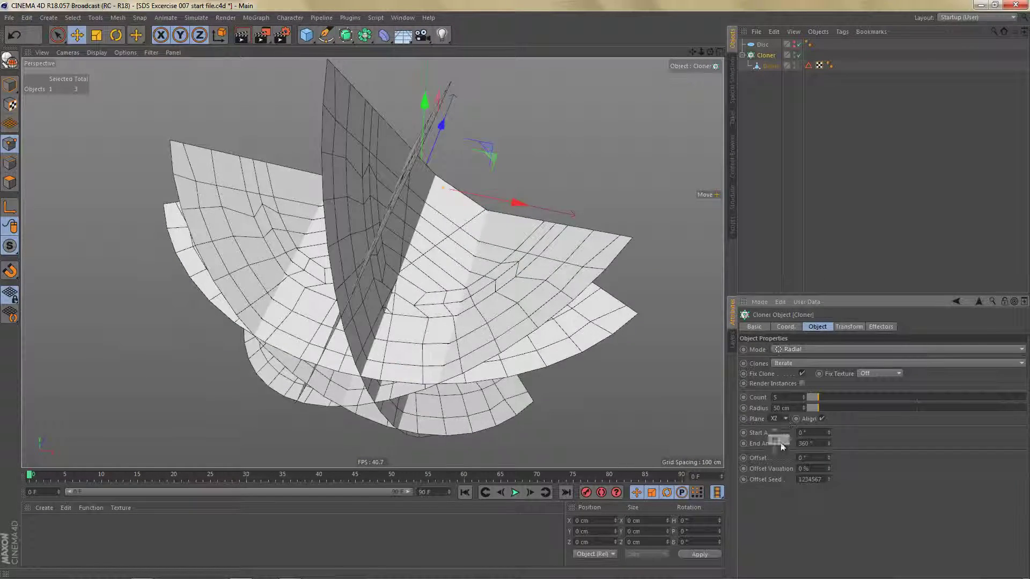
{"action": "double_click", "coordinate": [792, 409]}
{"action": "type", "text": "0"}
{"action": "key", "text": "Return"}
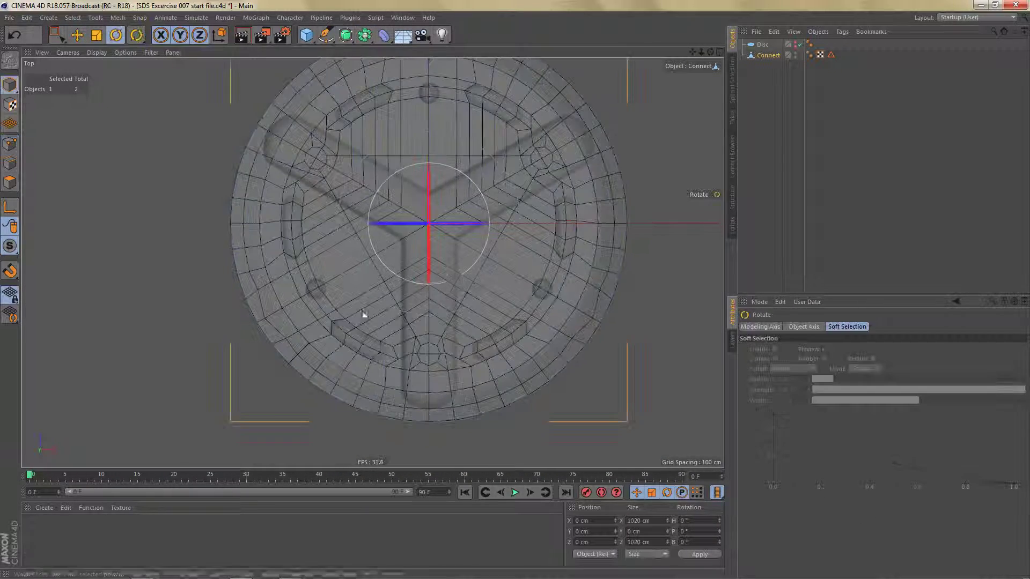
Rotate the connected disc about 43 degrees and box-select the points clustered at its centre
{"action": "left_click_drag", "start_coordinate": [363, 319], "coordinate": [545, 228]}
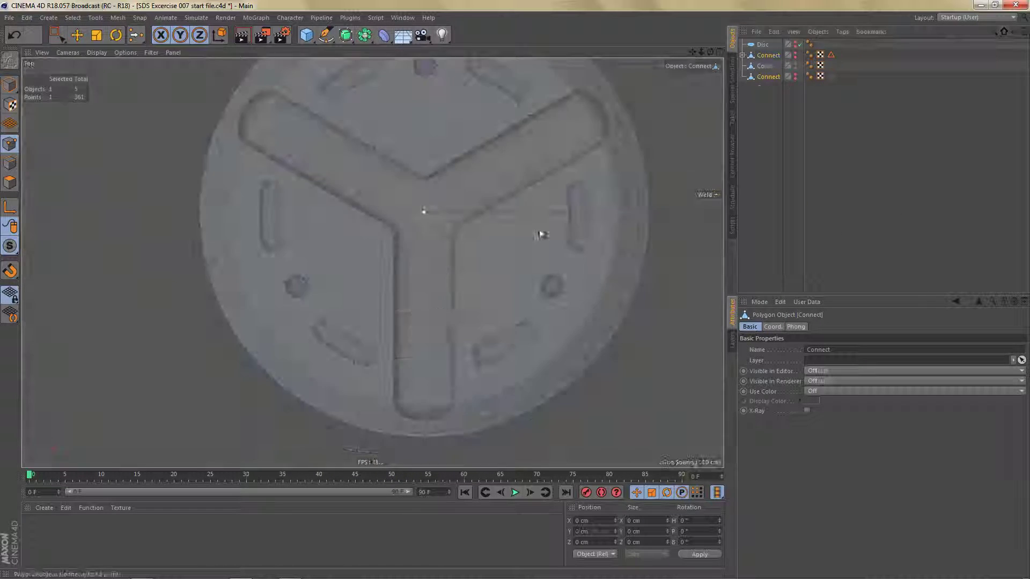
{"action": "key", "text": "0"}
{"action": "left_click_drag", "start_coordinate": [253, 63], "coordinate": [422, 467]}
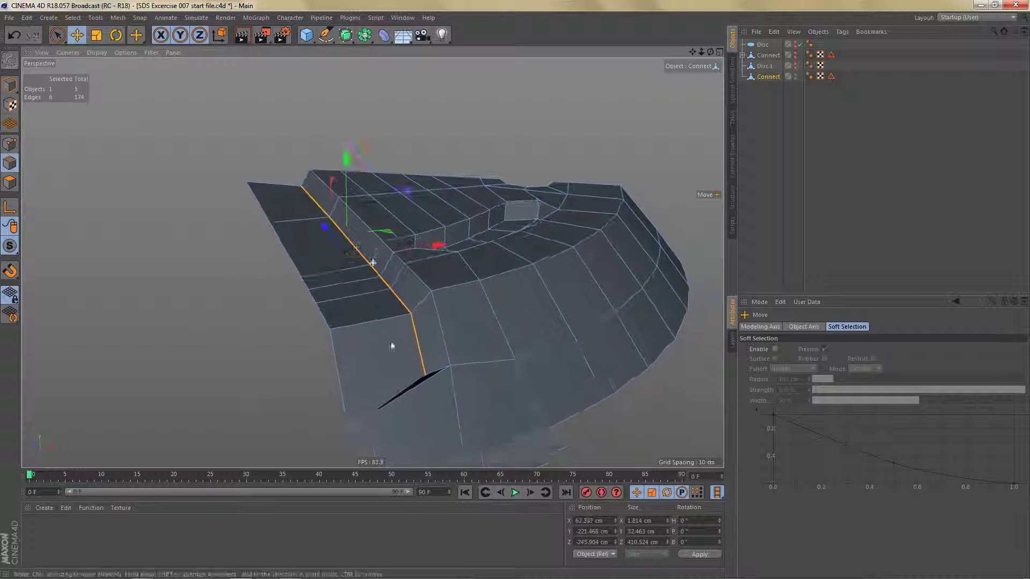
Slide an edge toward its neighbour and loop-select the edge loop around the slot
{"action": "key", "text": "m"}
{"action": "key", "text": "o"}
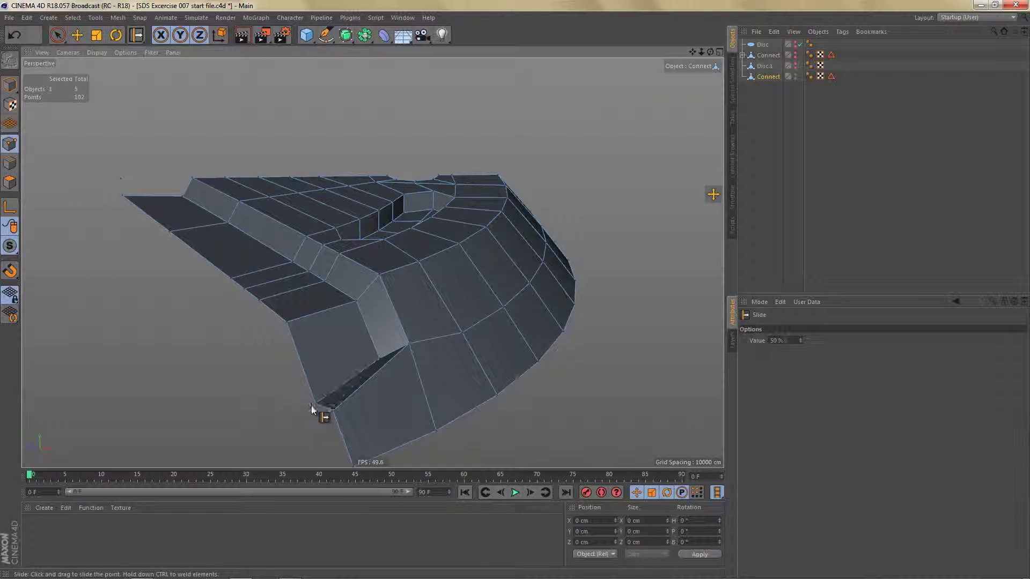
{"action": "mouse_move", "coordinate": [445, 364]}
{"action": "left_mouse_down"}
{"action": "mouse_move", "coordinate": [422, 379]}
{"action": "mouse_move", "coordinate": [471, 318]}
{"action": "mouse_move", "coordinate": [419, 352]}
{"action": "left_mouse_up"}
{"action": "key", "text": "u"}
{"action": "key", "text": "l"}
{"action": "left_click", "coordinate": [422, 249]}
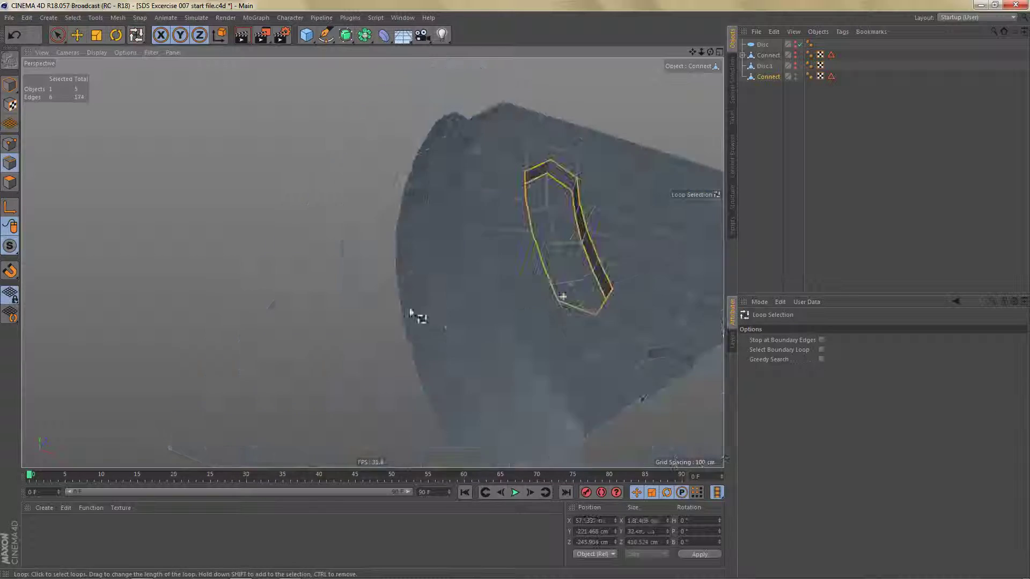
{"action": "mouse_move", "coordinate": [418, 314]}
{"action": "left_mouse_down", "text": "alt"}
{"action": "mouse_move", "coordinate": [539, 332]}
{"action": "mouse_move", "coordinate": [558, 391]}
{"action": "mouse_move", "coordinate": [558, 349]}
{"action": "mouse_move", "coordinate": [542, 343]}
{"action": "left_mouse_up", "text": "alt"}
{"action": "key", "text": "e"}
{"action": "key", "text": "m"}
{"action": "key", "text": "s"}
{"action": "key", "text": "ctrl+z"}
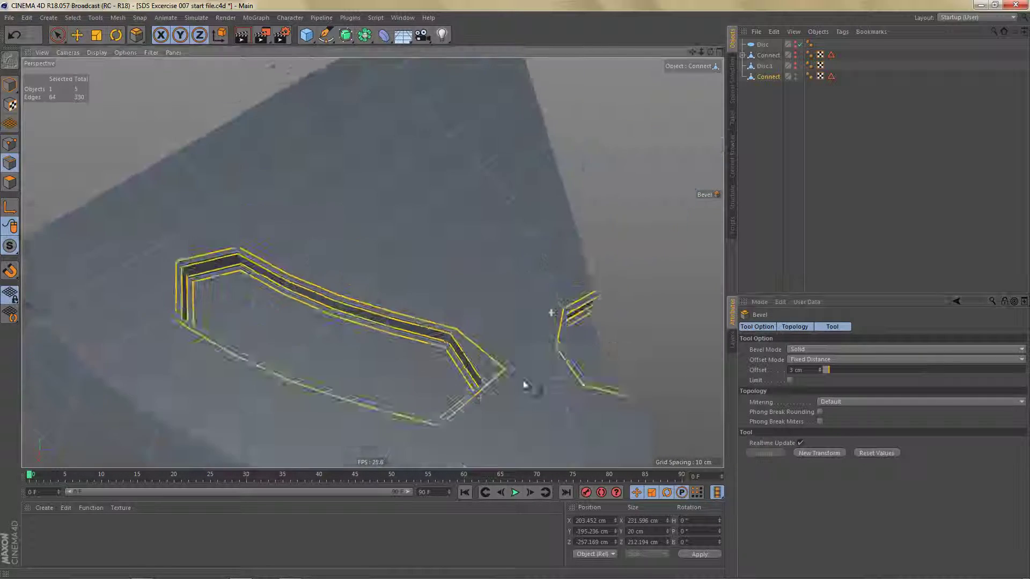
{"action": "mouse_move", "coordinate": [525, 386]}
{"action": "left_mouse_down", "text": "alt"}
{"action": "mouse_move", "coordinate": [511, 304]}
{"action": "mouse_move", "coordinate": [451, 262]}
{"action": "mouse_move", "coordinate": [395, 184]}
{"action": "left_mouse_up", "text": "alt"}
Bevel the edge loop around the hole's rim by 3 cm
{"action": "key", "text": "9"}
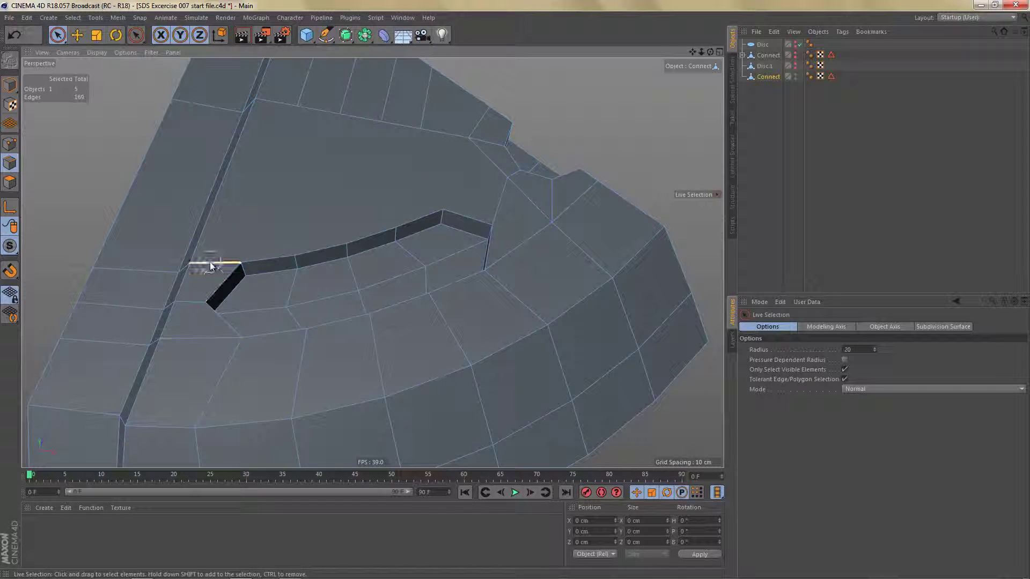
{"action": "key", "text": "u"}
{"action": "key", "text": "l"}
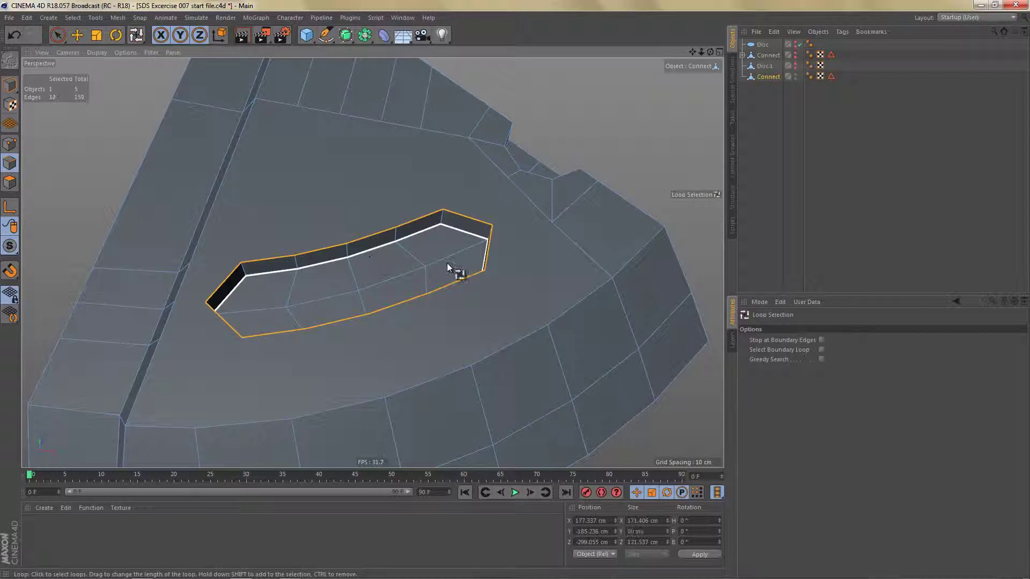
{"action": "key", "text": "m"}
{"action": "key", "text": "s"}
{"action": "left_click", "coordinate": [639, 416]}
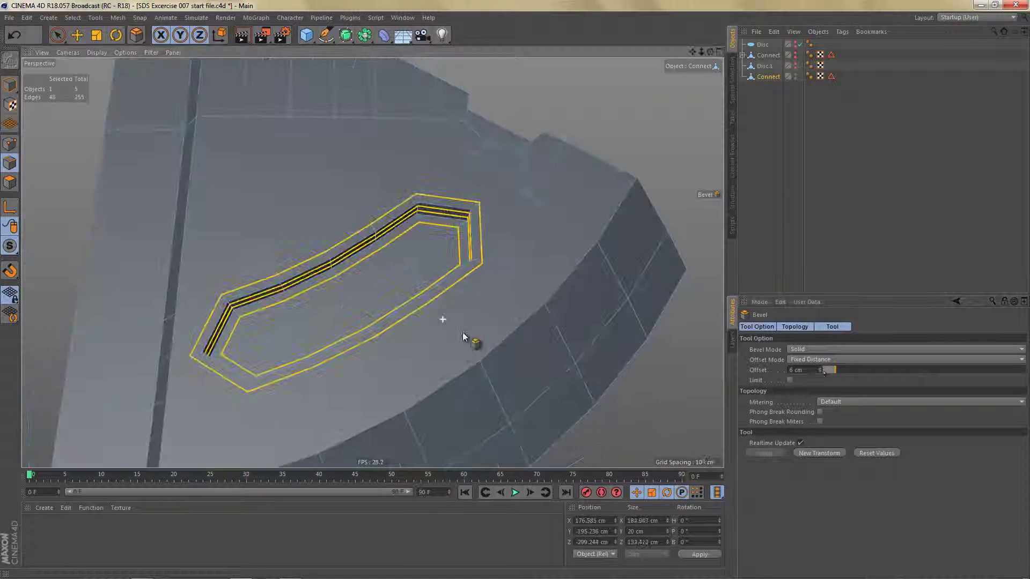
{"action": "mouse_move", "coordinate": [471, 340]}
{"action": "left_mouse_down", "text": "alt"}
{"action": "mouse_move", "coordinate": [225, 333]}
{"action": "mouse_move", "coordinate": [240, 278]}
{"action": "left_mouse_up", "text": "alt"}
Select a point at the bevel corner and slide it along its edge
{"action": "key", "text": "9"}
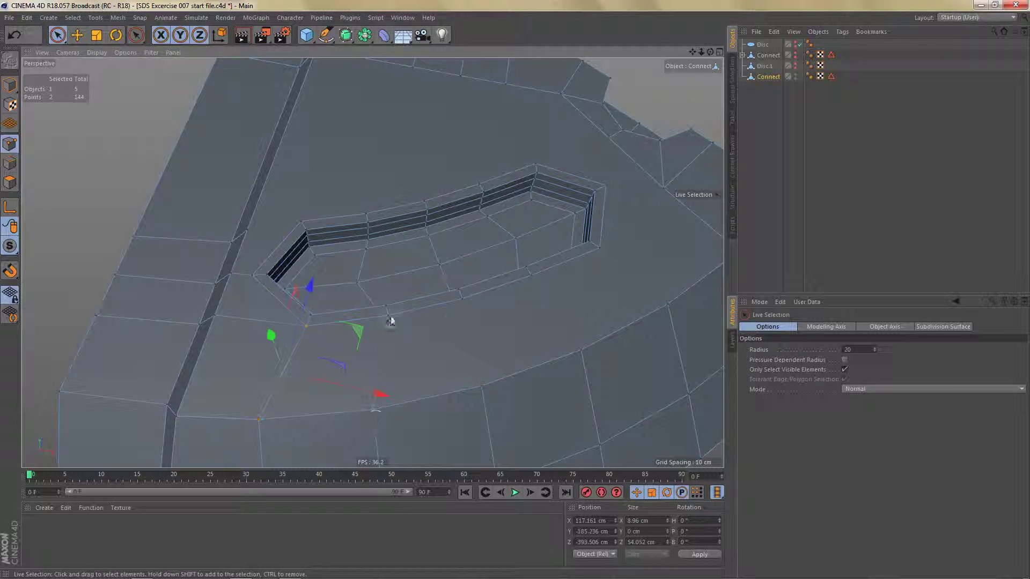
{"action": "left_click_drag", "start_coordinate": [622, 269], "coordinate": [567, 271], "text": "alt"}
{"action": "left_click", "coordinate": [567, 271], "text": "shift"}
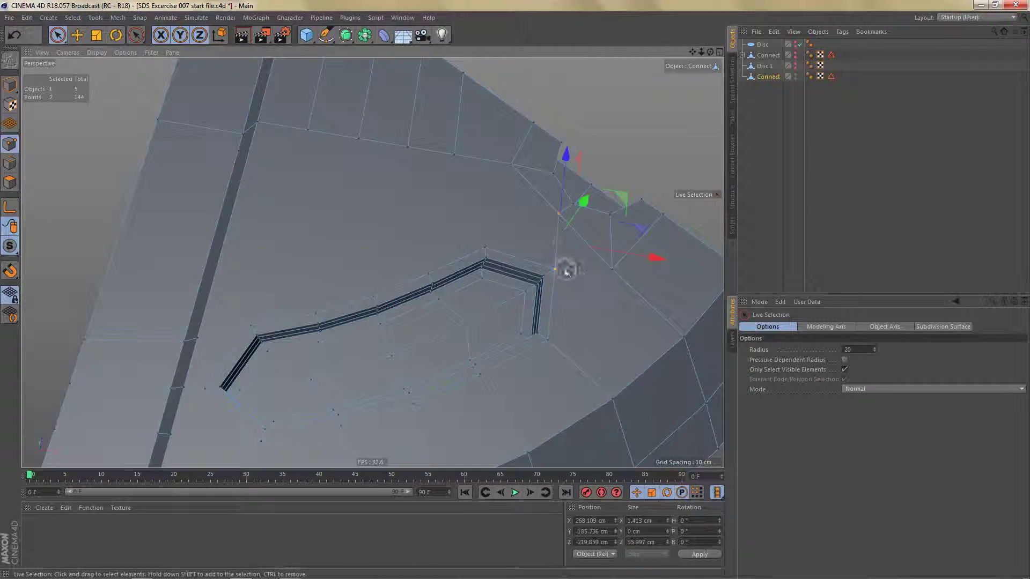
{"action": "mouse_move", "coordinate": [573, 348]}
{"action": "left_mouse_down", "text": "alt"}
{"action": "mouse_move", "coordinate": [636, 285]}
{"action": "mouse_move", "coordinate": [283, 276]}
{"action": "mouse_move", "coordinate": [279, 382]}
{"action": "left_mouse_up", "text": "alt"}
{"action": "scroll", "coordinate": [622, 279], "scroll_direction": "up", "scroll_amount": 3}
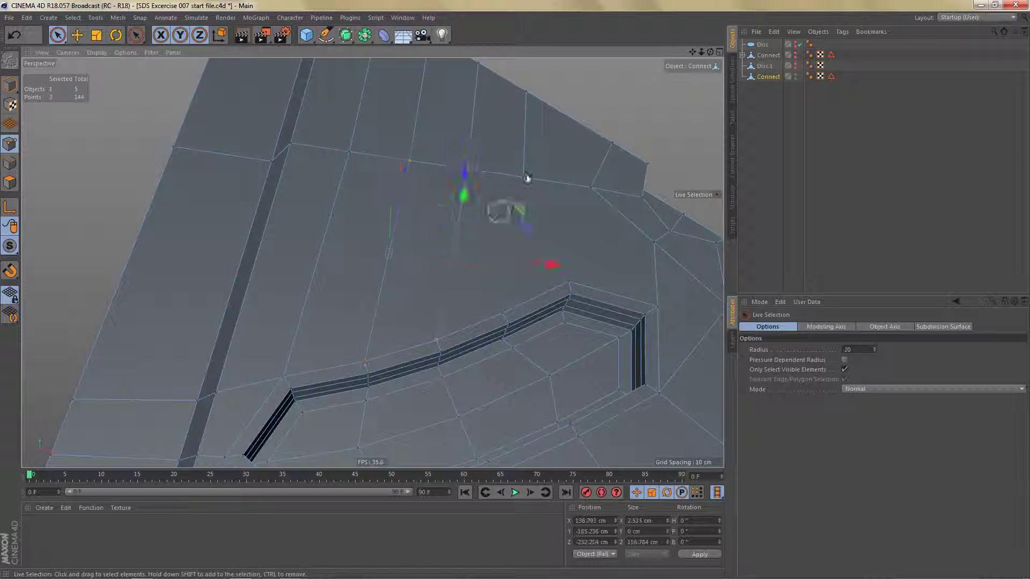
{"action": "mouse_move", "coordinate": [577, 242]}
{"action": "left_mouse_down", "text": "alt"}
{"action": "mouse_move", "coordinate": [499, 299]}
{"action": "mouse_move", "coordinate": [485, 234]}
{"action": "left_mouse_up", "text": "alt"}
{"action": "scroll", "coordinate": [517, 283], "scroll_direction": "up", "scroll_amount": 3}
{"action": "key", "text": "m"}
{"action": "key", "text": "o"}
{"action": "scroll", "coordinate": [439, 312], "scroll_direction": "down", "scroll_amount": 5}
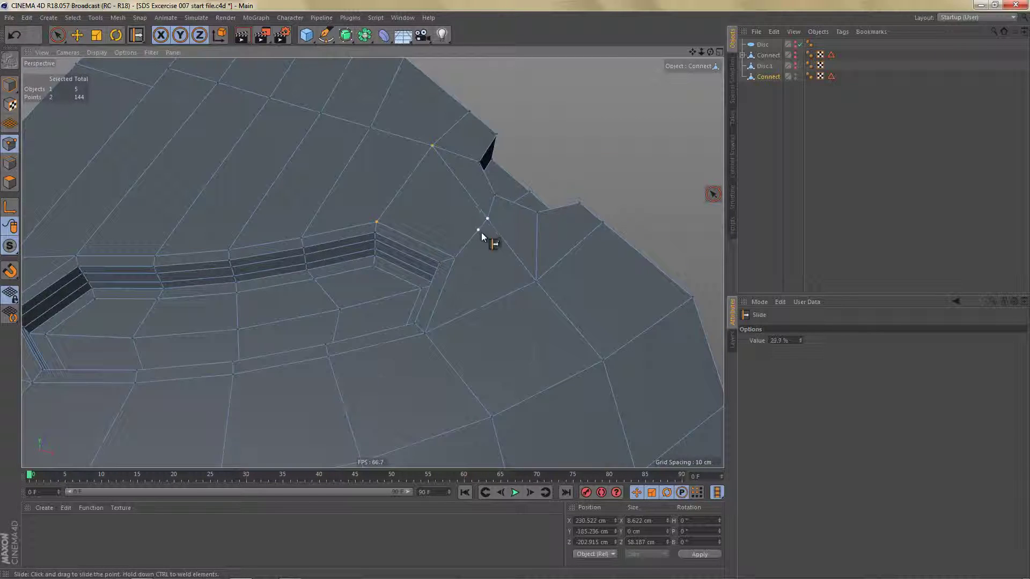
{"action": "mouse_move", "coordinate": [589, 294]}
{"action": "left_mouse_down", "text": "alt"}
{"action": "mouse_move", "coordinate": [492, 338]}
{"action": "mouse_move", "coordinate": [499, 349]}
{"action": "mouse_move", "coordinate": [428, 281]}
{"action": "left_mouse_up", "text": "alt"}
{"action": "key", "text": "e"}
{"action": "scroll", "coordinate": [435, 292], "scroll_direction": "down", "scroll_amount": 5}
Bevel the small rim hole's edges in Solid mode with a 6 cm width
{"action": "left_click_drag", "start_coordinate": [455, 329], "coordinate": [420, 340], "text": "alt"}
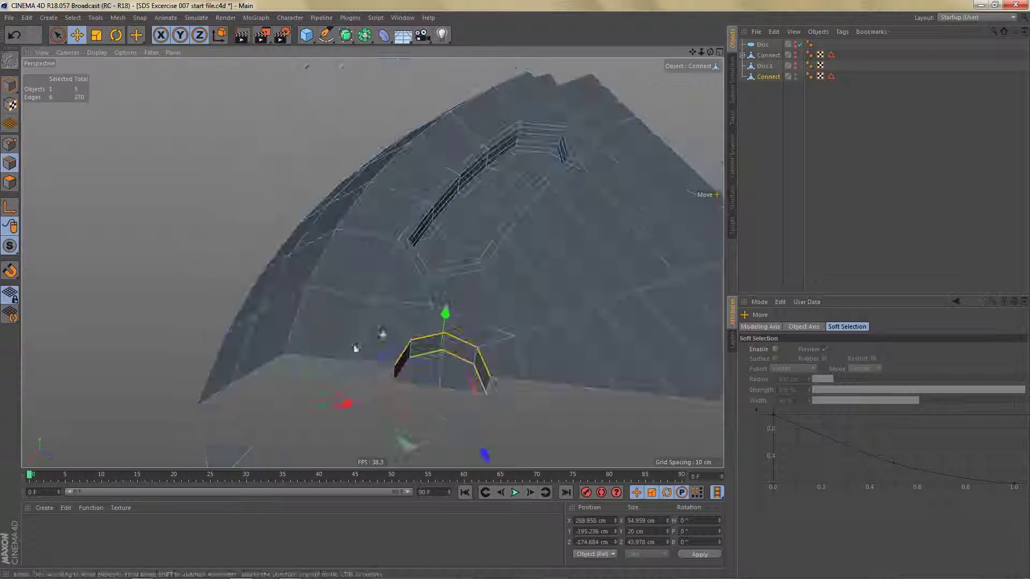
{"action": "key", "text": "m"}
{"action": "key", "text": "s"}
{"action": "left_click", "coordinate": [820, 348]}
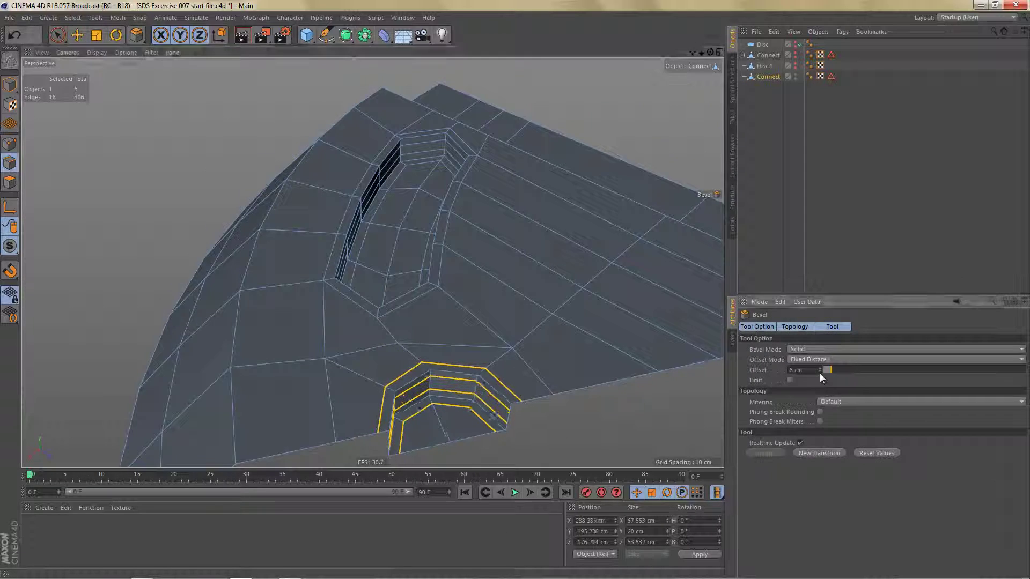
{"action": "left_click_drag", "start_coordinate": [604, 352], "coordinate": [420, 369], "text": "alt"}
{"action": "scroll", "coordinate": [408, 364], "scroll_direction": "down", "scroll_amount": 3}
Put the wedge mesh under a Subdivision Surface and preview the smoothed result
{"action": "left_click", "coordinate": [346, 35], "text": "alt"}
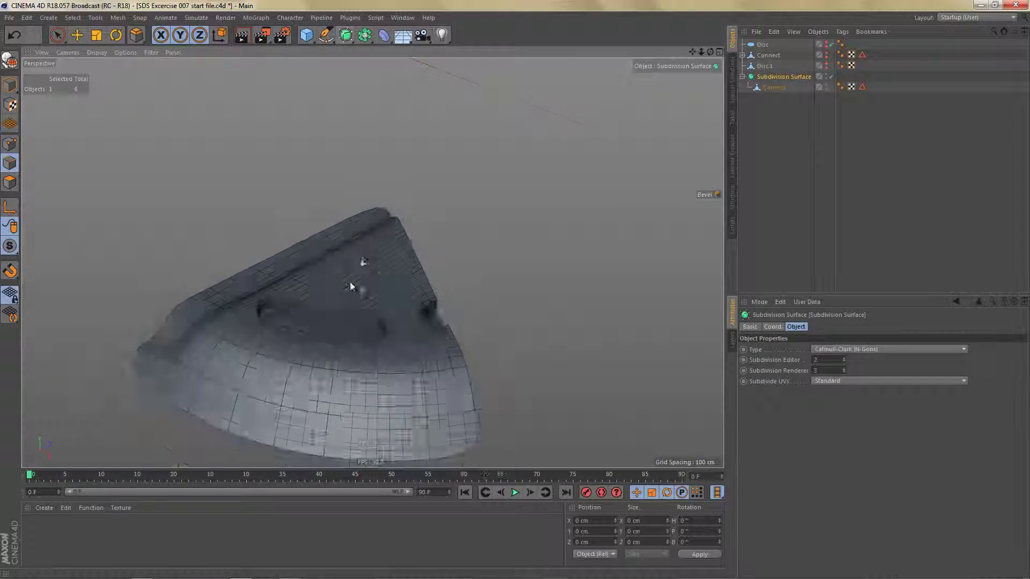
{"action": "left_click_drag", "start_coordinate": [359, 271], "coordinate": [378, 350], "text": "alt"}
{"action": "key", "text": "ctrl+r"}
{"action": "key", "text": "F2"}
{"action": "scroll", "coordinate": [471, 346], "scroll_direction": "up", "scroll_amount": 5}
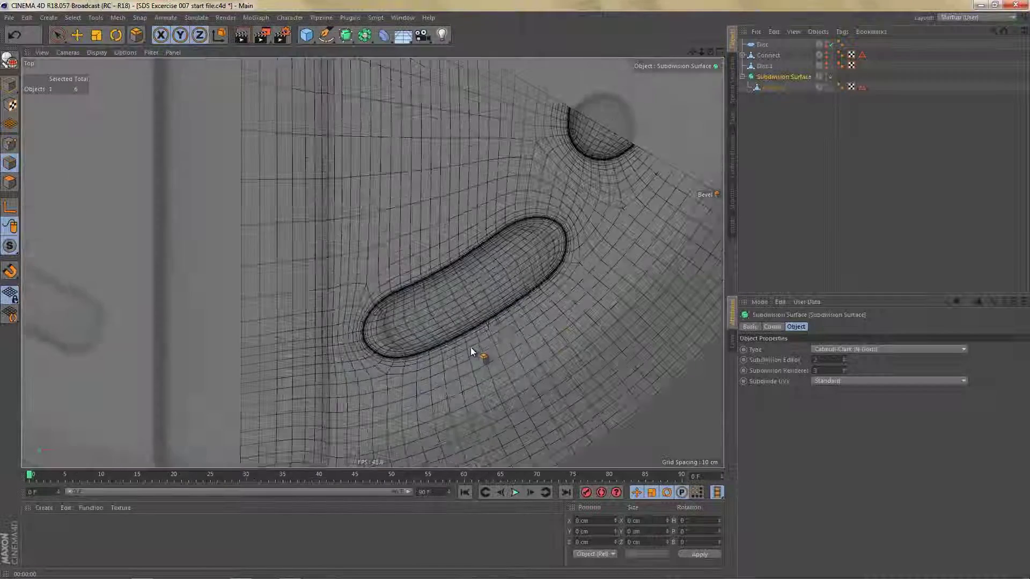
{"action": "scroll", "coordinate": [314, 281], "scroll_direction": "down", "scroll_amount": 1}
{"action": "key", "text": "F1"}
{"action": "left_click_drag", "start_coordinate": [444, 299], "coordinate": [418, 311], "text": "alt"}
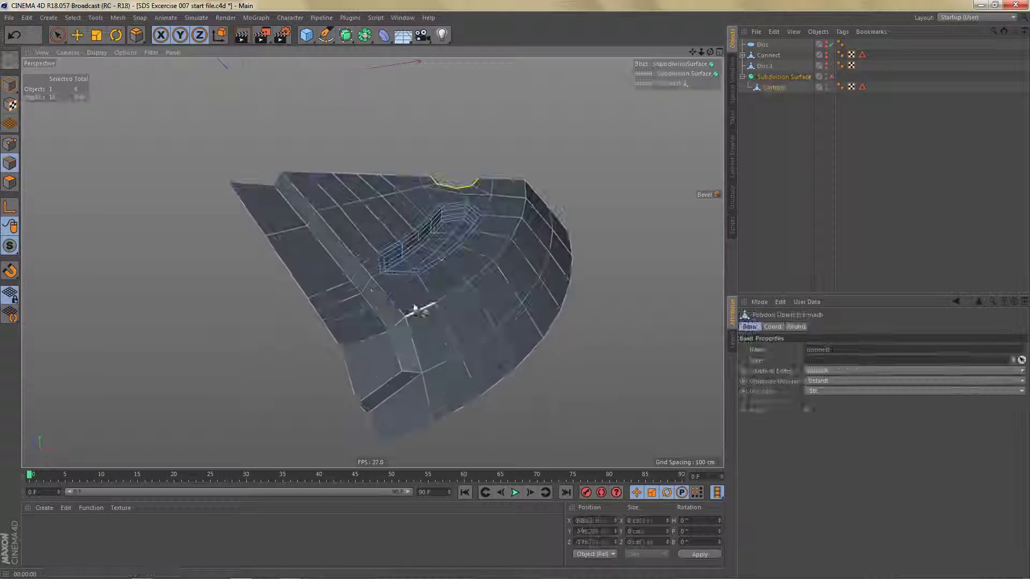
Bevel the ridge and rim edge loops by 7 cm with Uniform mitering
{"action": "key", "text": "e"}
{"action": "left_click_drag", "start_coordinate": [341, 287], "coordinate": [487, 294], "text": "alt"}
{"action": "left_click", "coordinate": [487, 294], "text": "shift"}
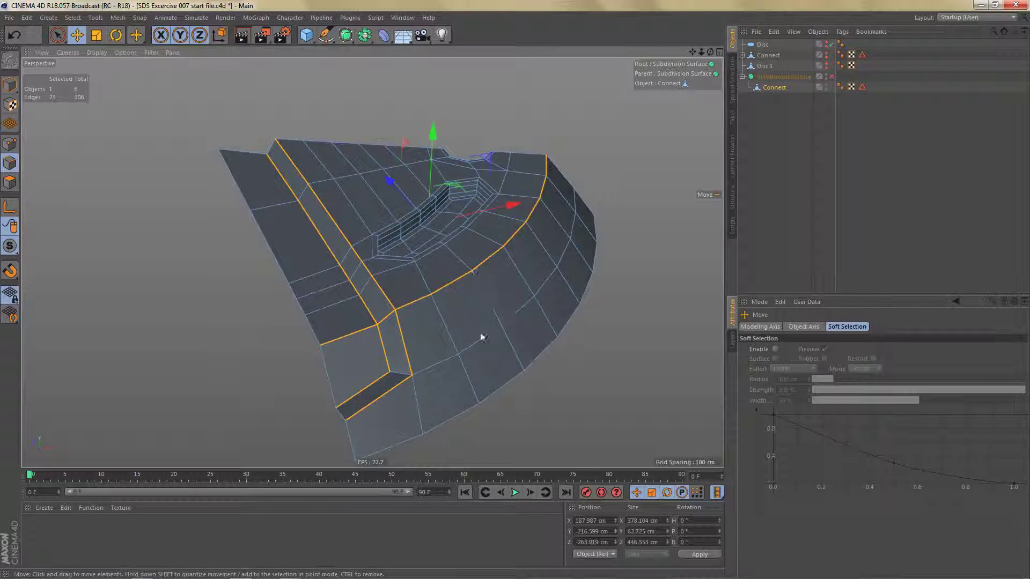
{"action": "key", "text": "m"}
{"action": "key", "text": "s"}
{"action": "scroll", "coordinate": [483, 341], "scroll_direction": "up", "scroll_amount": 2}
{"action": "left_click", "coordinate": [820, 368]}
{"action": "mouse_move", "coordinate": [536, 322]}
{"action": "left_mouse_down", "text": "alt"}
{"action": "mouse_move", "coordinate": [490, 375]}
{"action": "mouse_move", "coordinate": [422, 370]}
{"action": "mouse_move", "coordinate": [439, 343]}
{"action": "left_mouse_up", "text": "alt"}
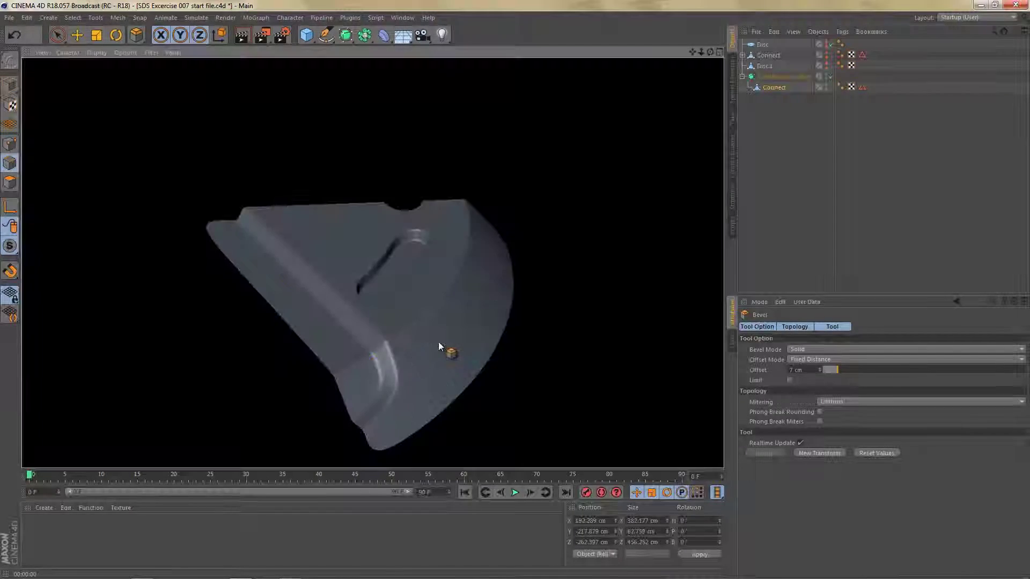
{"action": "key", "text": "e"}
With smoothing off, slide one rim edge loop outward about 6.7 cm
{"action": "scroll", "coordinate": [436, 348], "scroll_direction": "up", "scroll_amount": 2}
{"action": "key", "text": "q"}
{"action": "key", "text": "m"}
{"action": "key", "text": "o"}
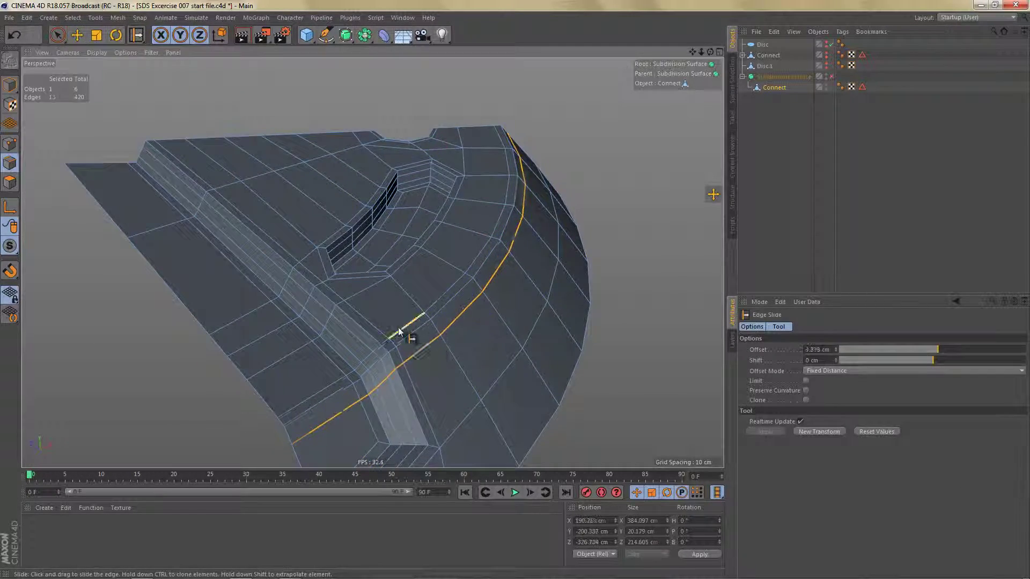
{"action": "left_click_drag", "start_coordinate": [391, 327], "coordinate": [376, 343]}
{"action": "scroll", "coordinate": [322, 453], "scroll_direction": "down", "scroll_amount": 5}
{"action": "left_click_drag", "start_coordinate": [322, 453], "coordinate": [437, 299], "text": "alt"}
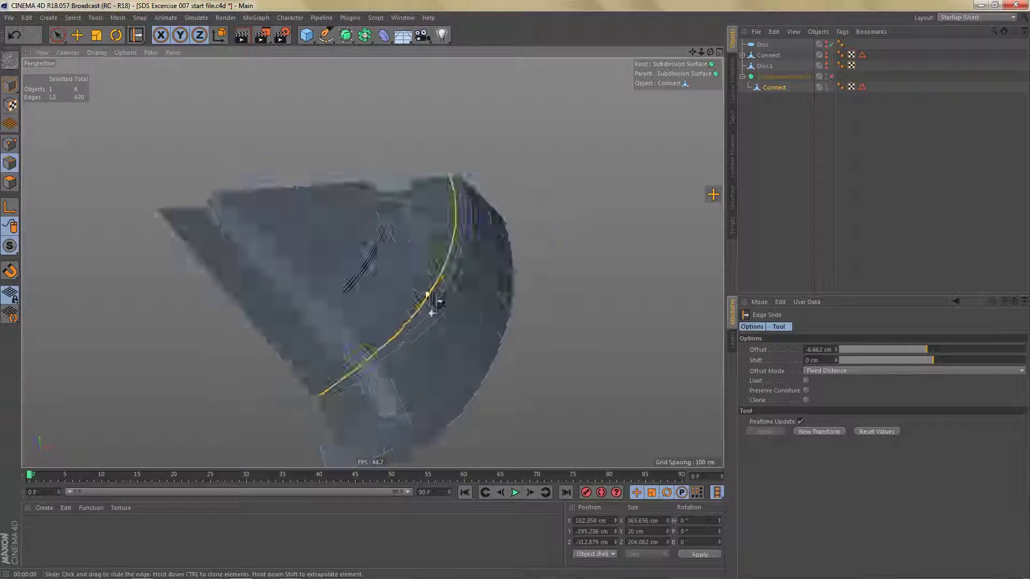
{"action": "scroll", "coordinate": [519, 249], "scroll_direction": "up", "scroll_amount": 8}
Turn subdivision smoothing back on and inspect the smoothed hole, slot and whole wedge
{"action": "key", "text": "q"}
{"action": "scroll", "coordinate": [519, 249], "scroll_direction": "down", "scroll_amount": 5}
{"action": "key", "text": "e"}
{"action": "mouse_move", "coordinate": [429, 246]}
{"action": "left_mouse_down", "text": "alt"}
{"action": "mouse_move", "coordinate": [361, 324]}
{"action": "mouse_move", "coordinate": [384, 335]}
{"action": "left_mouse_up", "text": "alt"}
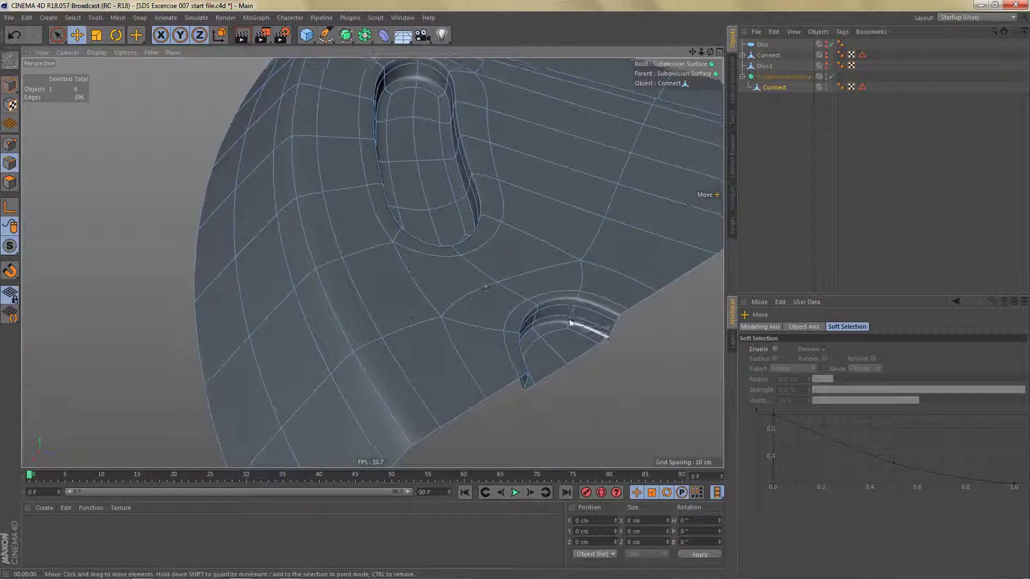
{"action": "scroll", "coordinate": [383, 335], "scroll_direction": "up", "scroll_amount": 3}
{"action": "scroll", "coordinate": [384, 336], "scroll_direction": "down", "scroll_amount": 5}
{"action": "left_click_drag", "start_coordinate": [375, 265], "coordinate": [510, 297], "text": "alt"}
Mirror the wedge with a Symmetry object and flatten the seam points to Size X 0
{"action": "left_click", "coordinate": [365, 35]}
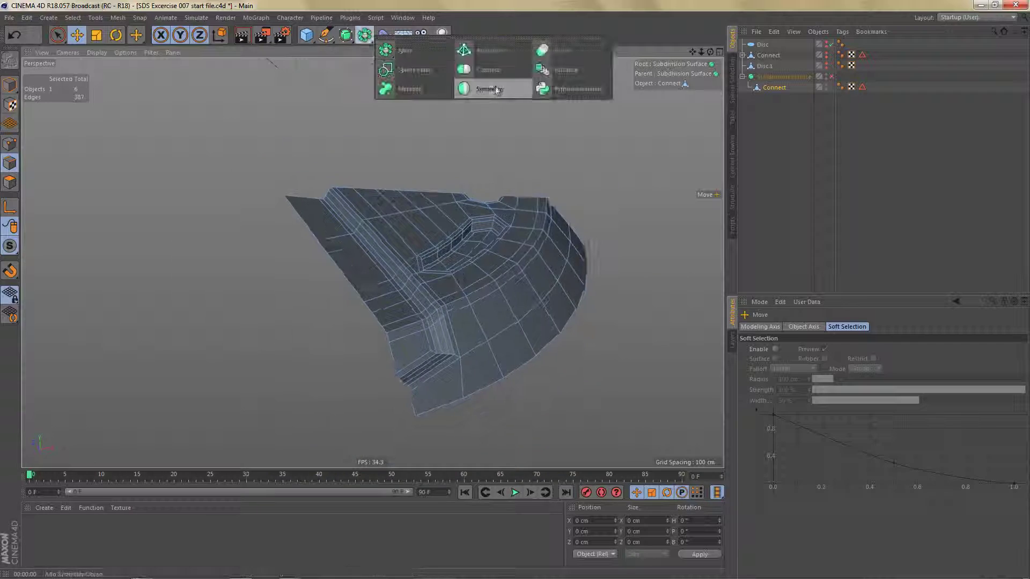
{"action": "left_click", "coordinate": [485, 89], "text": "alt"}
{"action": "left_click_drag", "start_coordinate": [396, 70], "coordinate": [412, 481]}
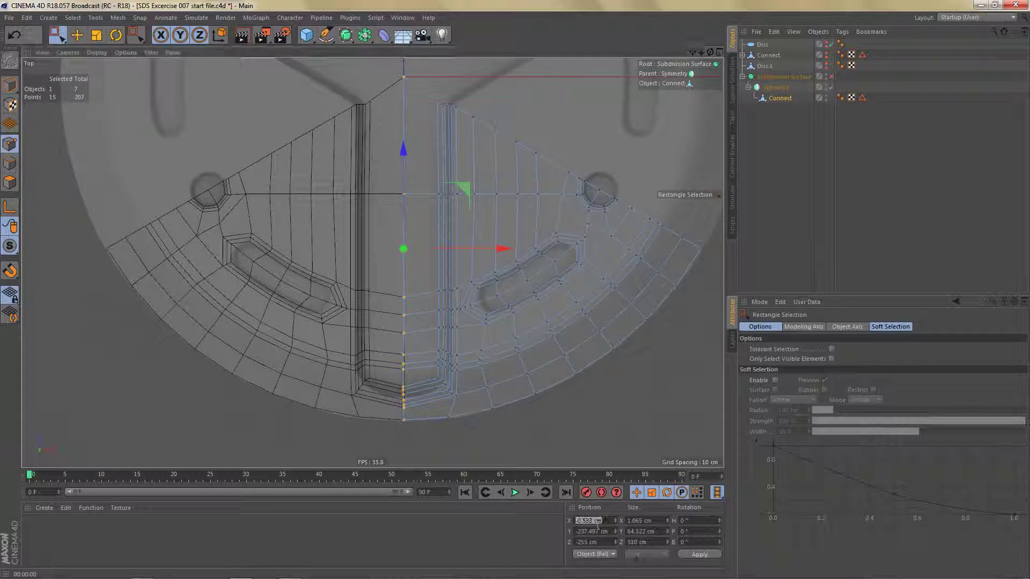
{"action": "left_click", "coordinate": [700, 555]}
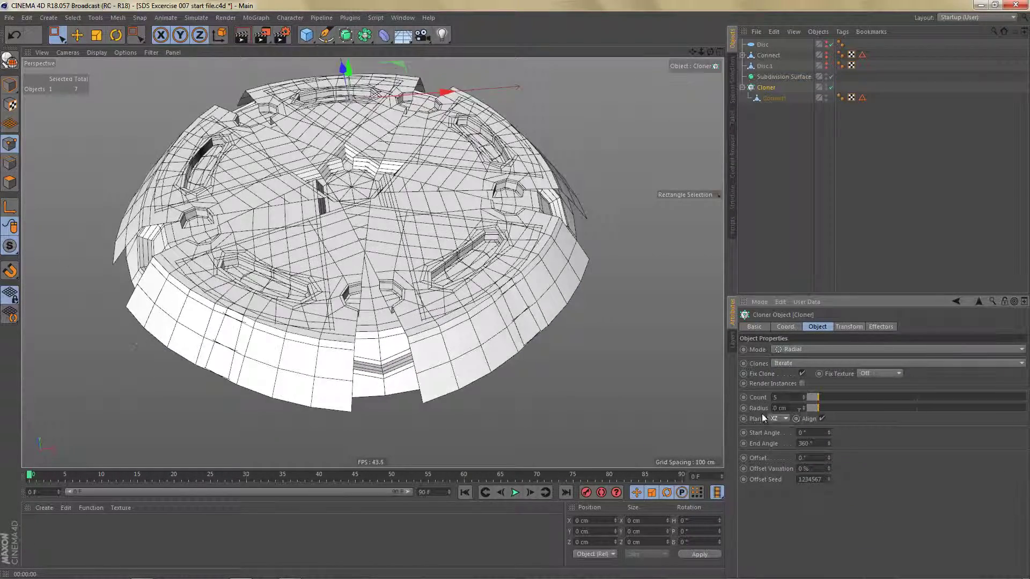
Close the radial clones into a three-part disc and join them in a Connect object
{"action": "mouse_move", "coordinate": [803, 408]}
{"action": "left_mouse_down"}
{"action": "mouse_move", "coordinate": [772, 408]}
{"action": "mouse_move", "coordinate": [788, 397]}
{"action": "left_mouse_up"}
{"action": "left_click_drag", "start_coordinate": [486, 314], "coordinate": [483, 268], "text": "alt"}
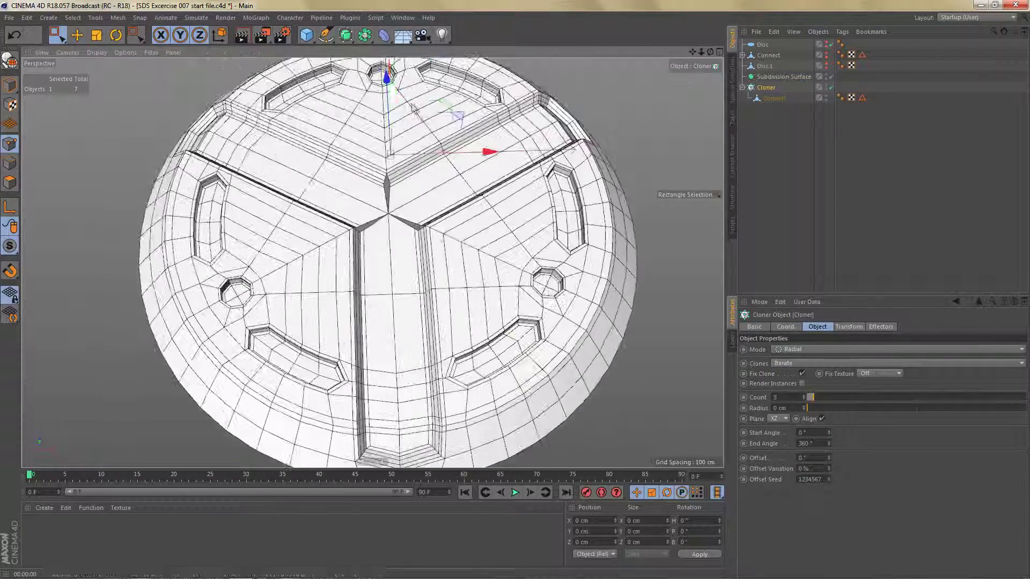
{"action": "left_click", "coordinate": [365, 35]}
{"action": "left_click", "coordinate": [494, 76], "text": "alt"}
Collapse the disc into an editable mesh and delete leftovers, keeping only Connect.1
{"action": "key", "text": "c"}
{"action": "left_click", "coordinate": [852, 86]}
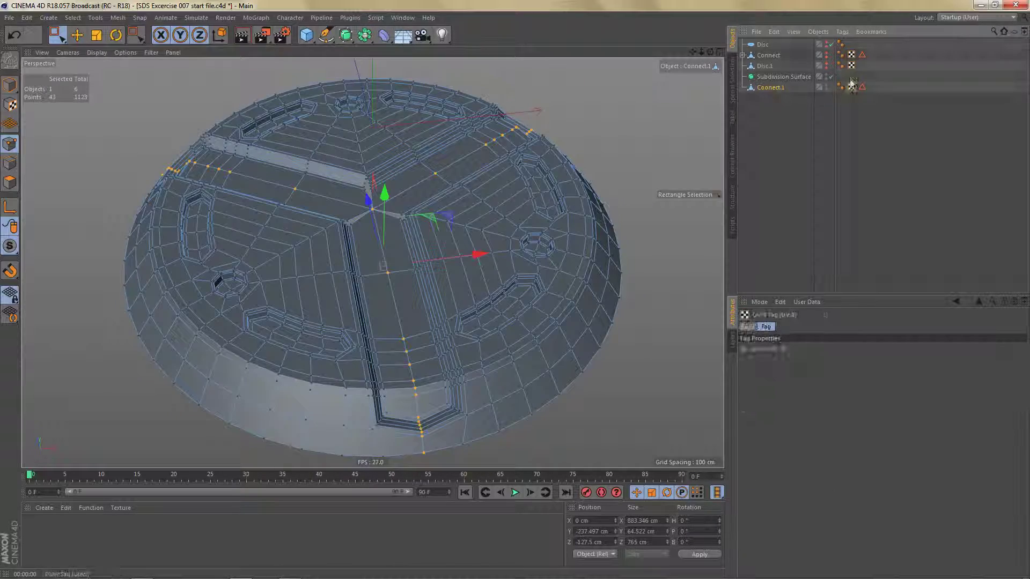
{"action": "left_click", "coordinate": [767, 47]}
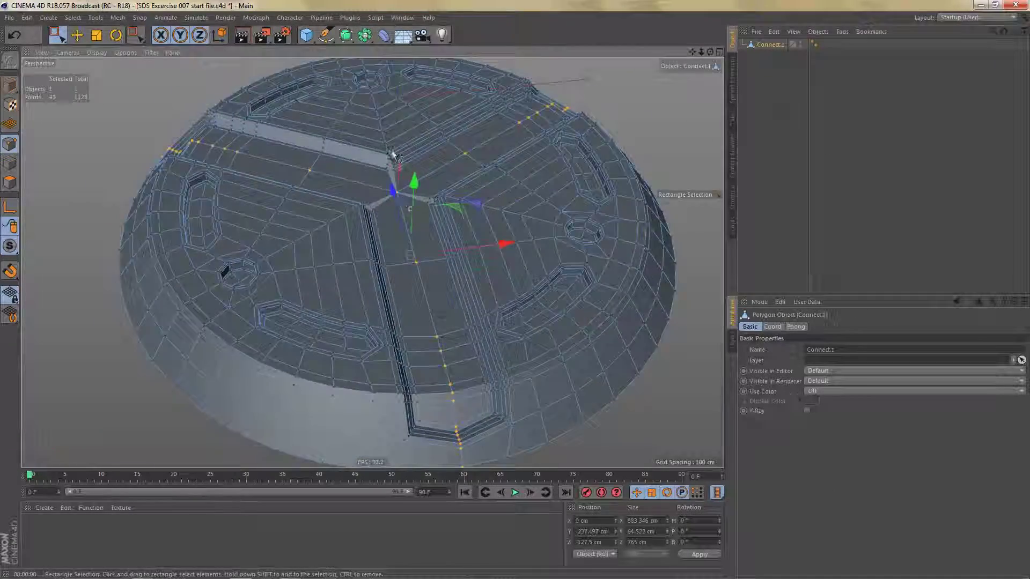
{"action": "scroll", "coordinate": [391, 176], "scroll_direction": "up", "scroll_amount": 10}
{"action": "scroll", "coordinate": [429, 230], "scroll_direction": "up", "scroll_amount": 5}
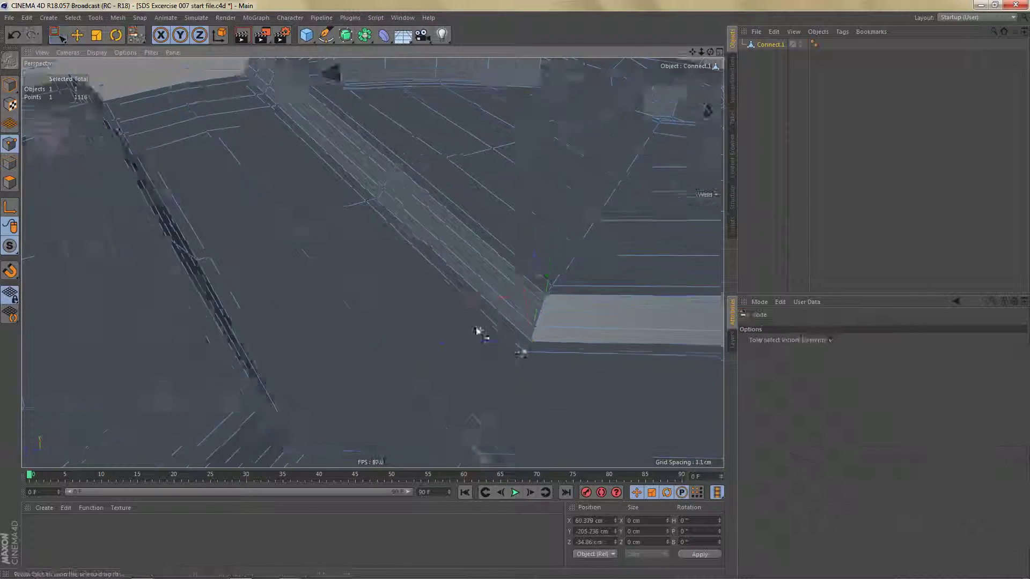
{"action": "scroll", "coordinate": [536, 349], "scroll_direction": "down", "scroll_amount": 5}
{"action": "scroll", "coordinate": [586, 343], "scroll_direction": "up", "scroll_amount": 5}
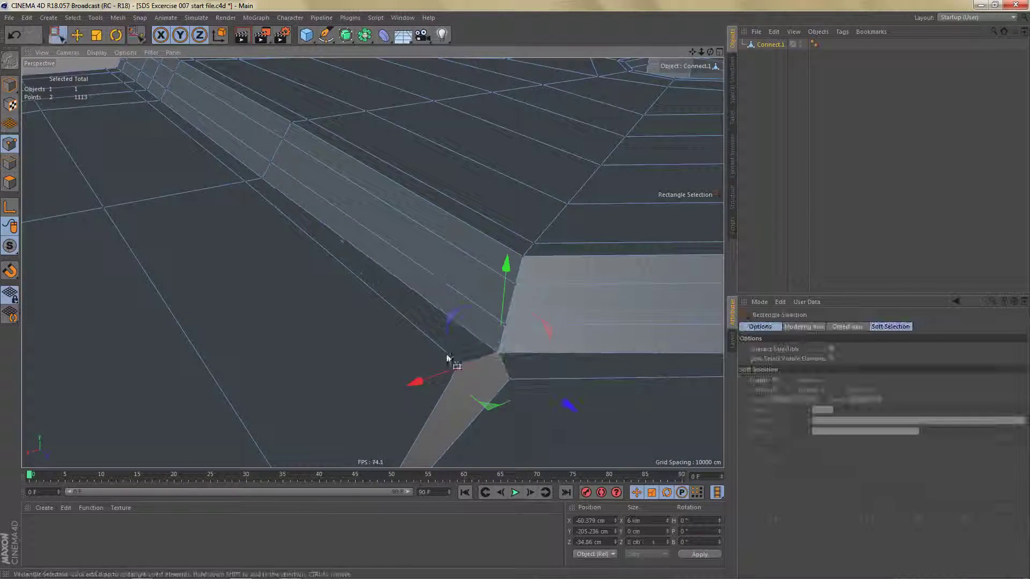
Weld the two overlapping corner points at the seam into one
{"action": "key", "text": "m"}
{"action": "key", "text": "q"}
{"action": "left_click", "coordinate": [419, 432]}
{"action": "scroll", "coordinate": [418, 375], "scroll_direction": "down", "scroll_amount": 5}
{"action": "left_click_drag", "start_coordinate": [419, 324], "coordinate": [404, 305], "text": "alt"}
In Top view, select the edges across the disc's central junction
{"action": "key", "text": "F2"}
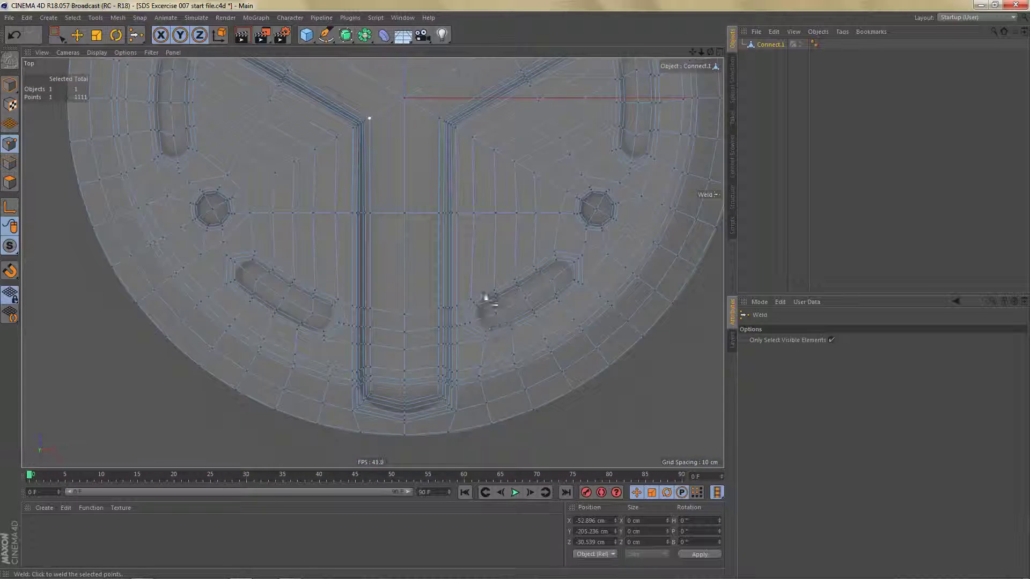
{"action": "scroll", "coordinate": [487, 299], "scroll_direction": "up", "scroll_amount": 5}
{"action": "key", "text": "0"}
{"action": "left_click_drag", "start_coordinate": [460, 377], "coordinate": [508, 413]}
{"action": "middle_click_drag", "start_coordinate": [459, 420], "coordinate": [448, 363], "text": "alt"}
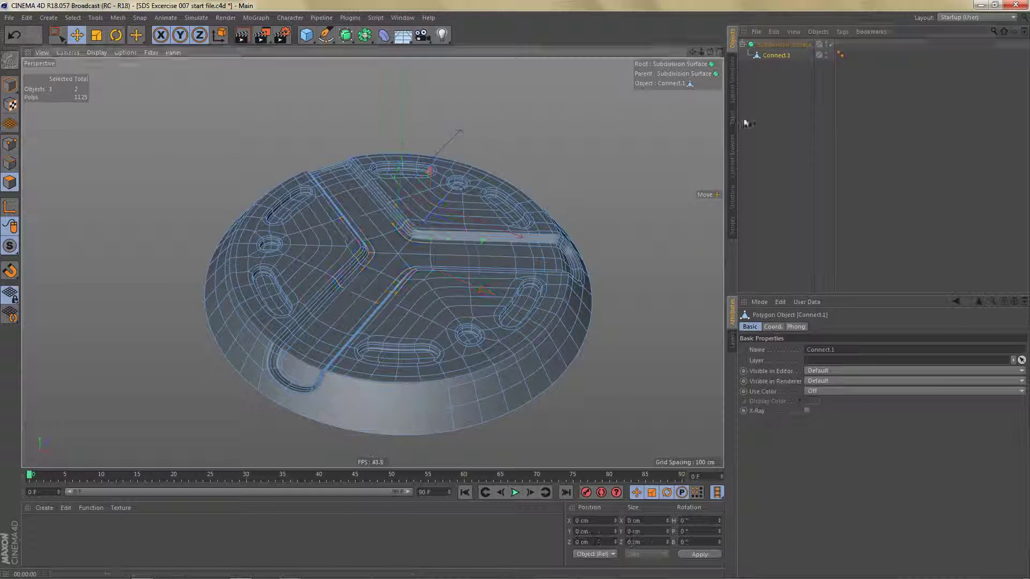
Bevel the disc's outer rim edge loops by 5 cm and render a preview
{"action": "left_click", "coordinate": [750, 89]}
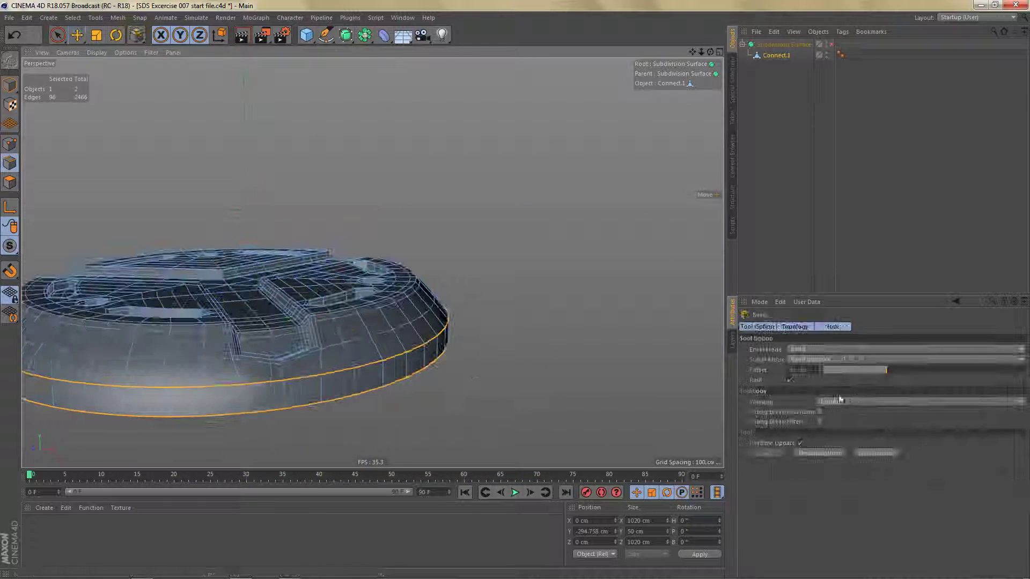
{"action": "key", "text": "Return"}
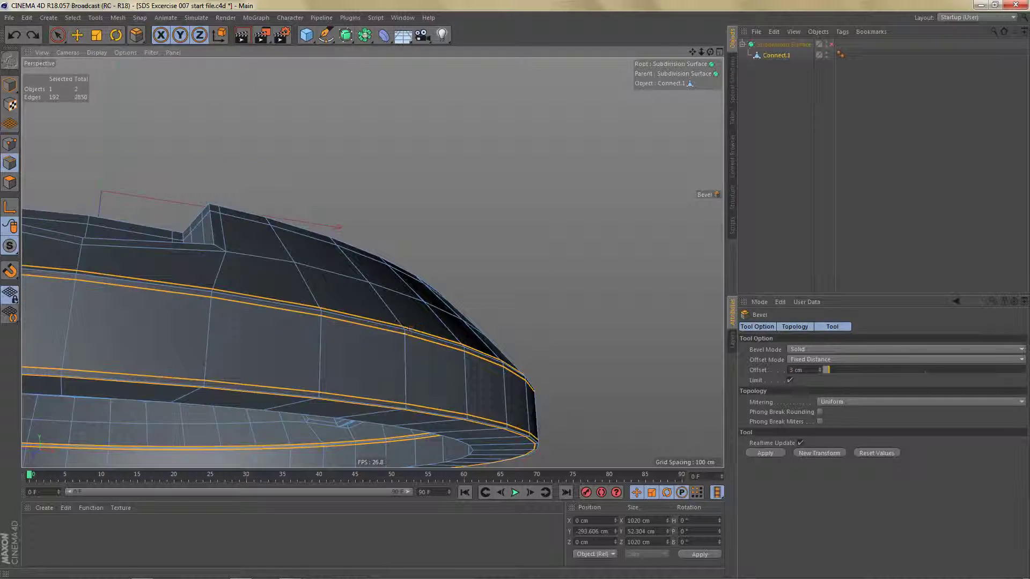
{"action": "left_click_drag", "start_coordinate": [483, 375], "coordinate": [476, 380], "text": "alt"}
{"action": "scroll", "coordinate": [460, 340], "scroll_direction": "down", "scroll_amount": 5}
{"action": "key", "text": "ctrl+r"}
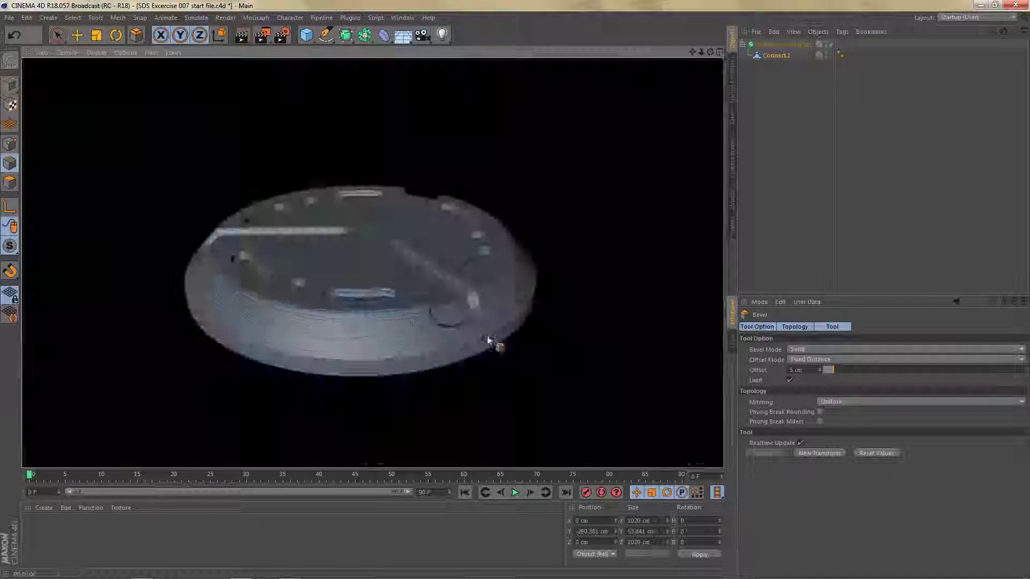
Create a new material named Mat, apply it to the disc, and preview the textured result
{"action": "double_click", "coordinate": [161, 536]}
{"action": "left_click_drag", "start_coordinate": [33, 529], "coordinate": [368, 268]}
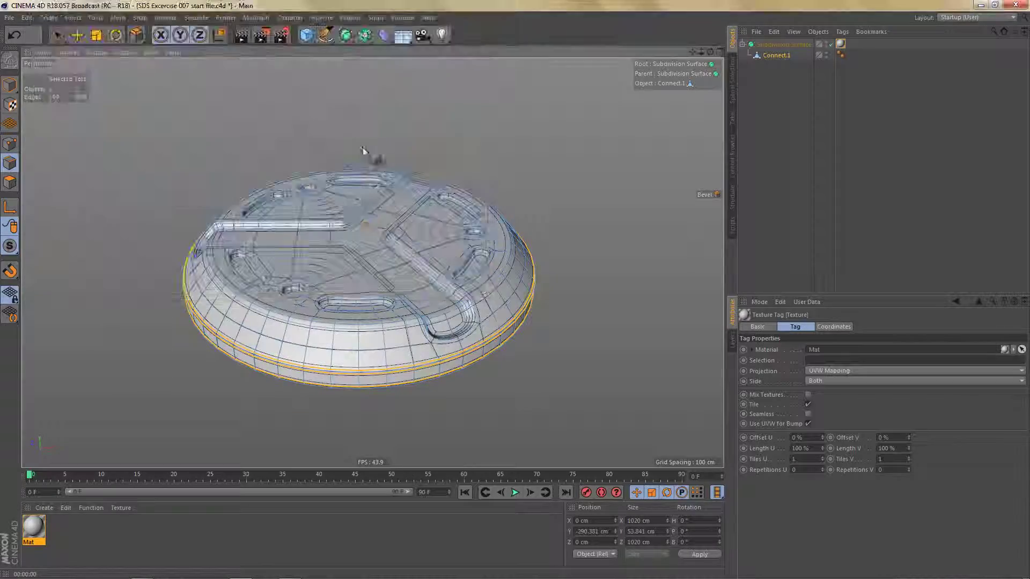
{"action": "key", "text": "ctrl+r"}
{"action": "left_click", "coordinate": [601, 351]}
{"action": "left_click_drag", "start_coordinate": [537, 322], "coordinate": [601, 352], "text": "alt"}
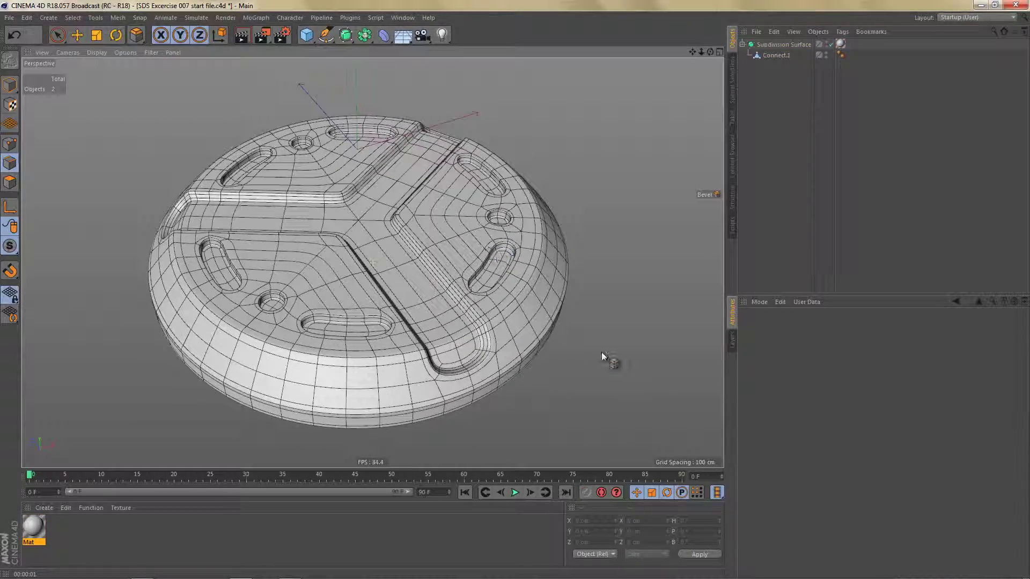